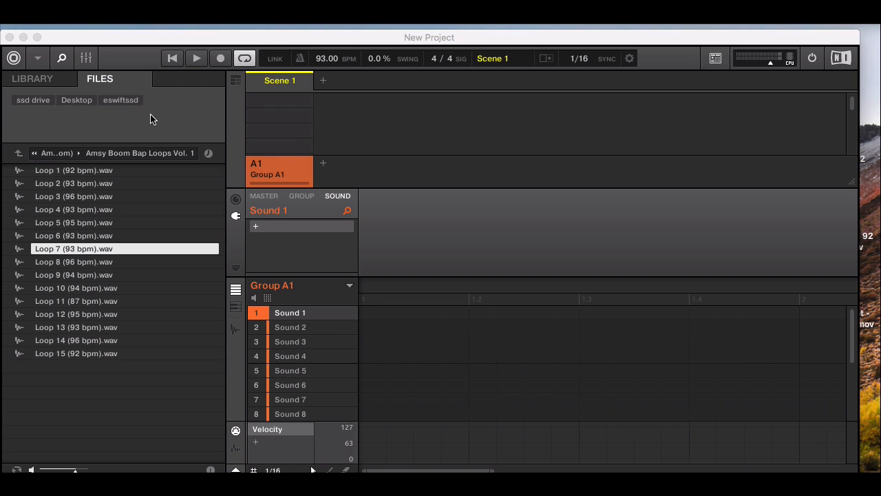
# Switch to the browser to view the Scarlett audio interface image results, and return to the Maschine project
pyautogui.click(174, 475)
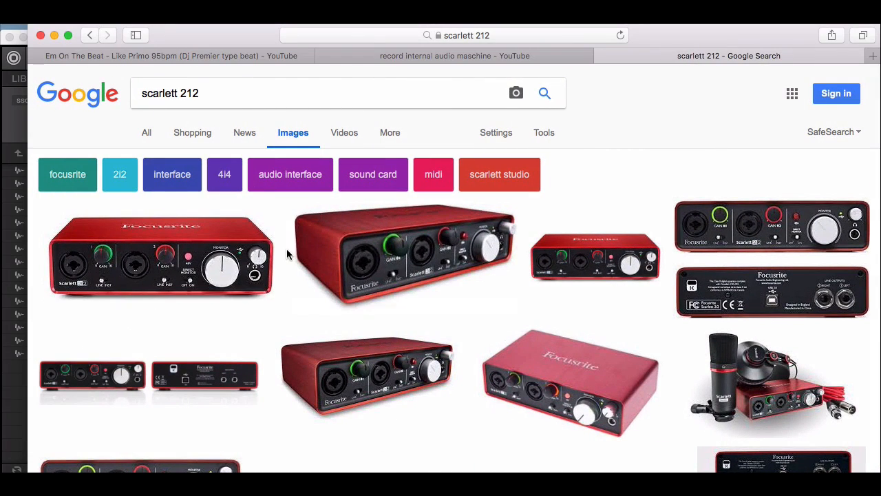
pyautogui.click(54, 36)
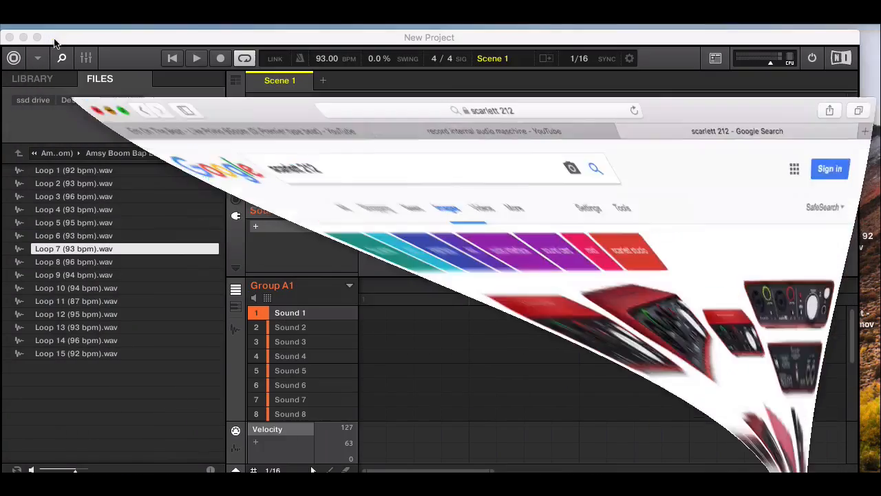
pyautogui.click(98, 38)
# Check the Maschine version number in the program information and close it
pyautogui.click(66, 21)
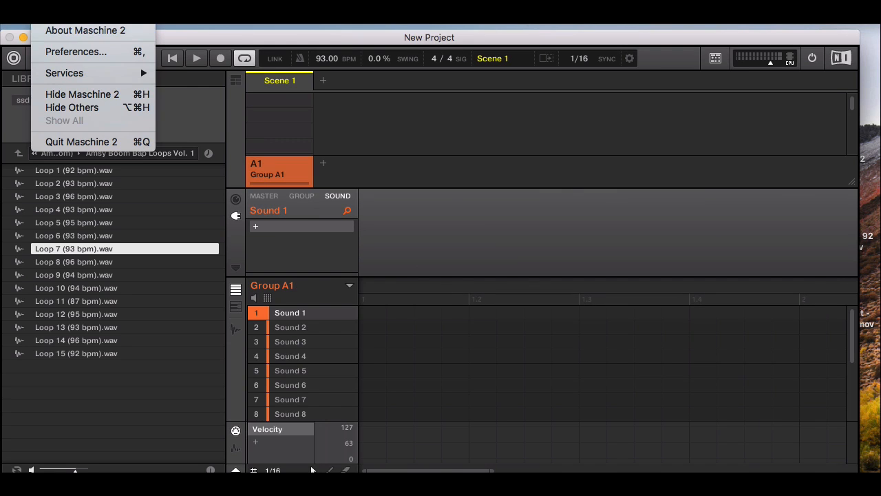
pyautogui.click(72, 31)
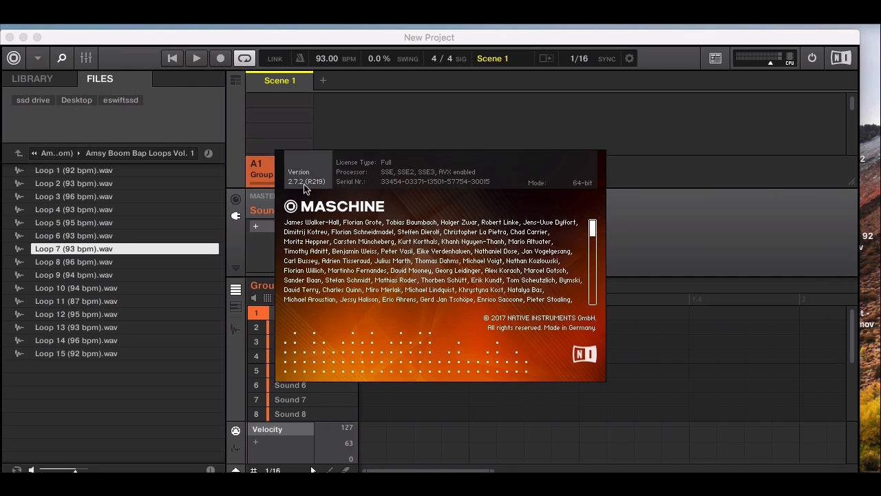
pyautogui.click(585, 170)
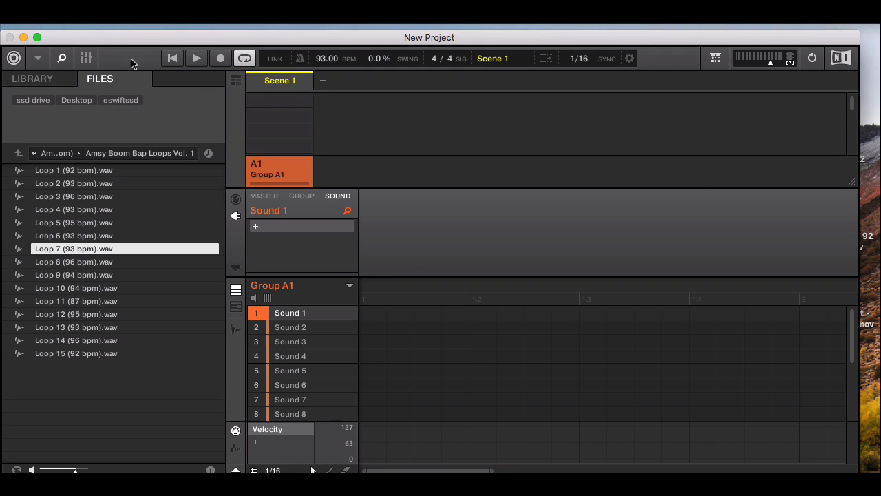
# Start a new project and load Loop 7 (93 bpm).wav onto Sound 1 of Group A1
pyautogui.click(112, 17)
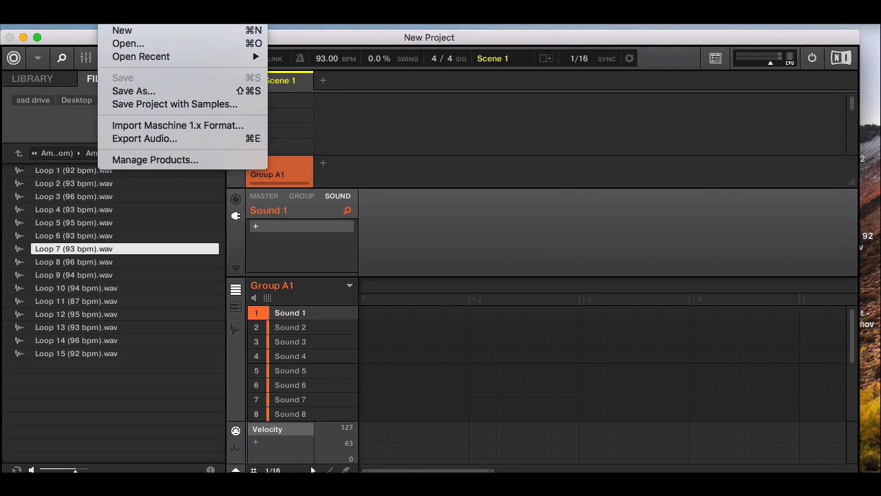
pyautogui.click(117, 33)
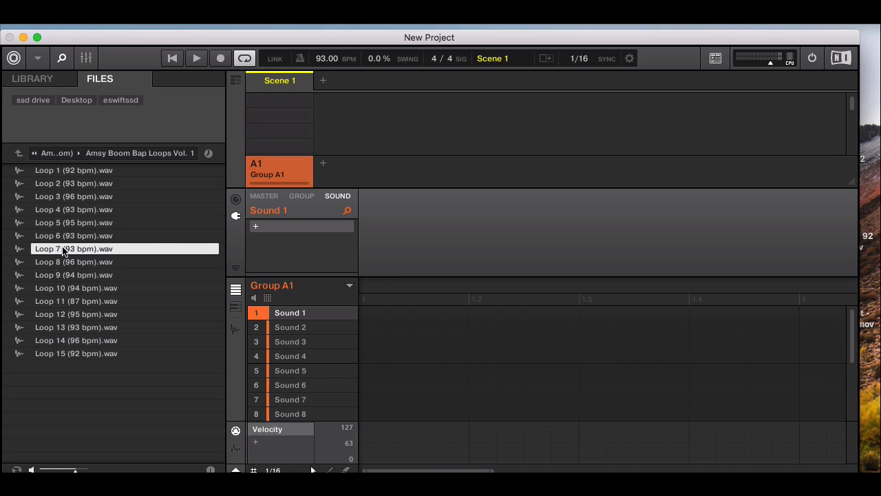
pyautogui.moveTo(64, 251); pyautogui.dragTo(288, 311)
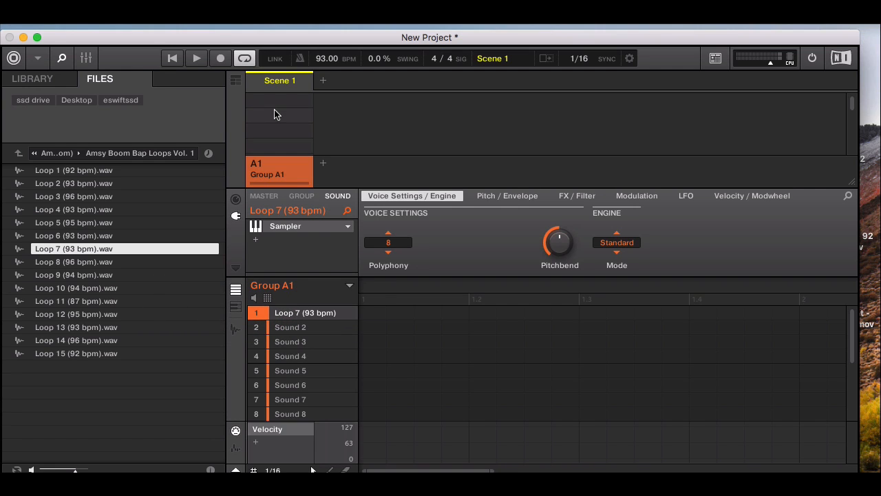
# In the arranger's timeline view, set Loop 7's polyphony to 1 and place its note at the start of a new Group A1 pattern
pyautogui.click(237, 81)
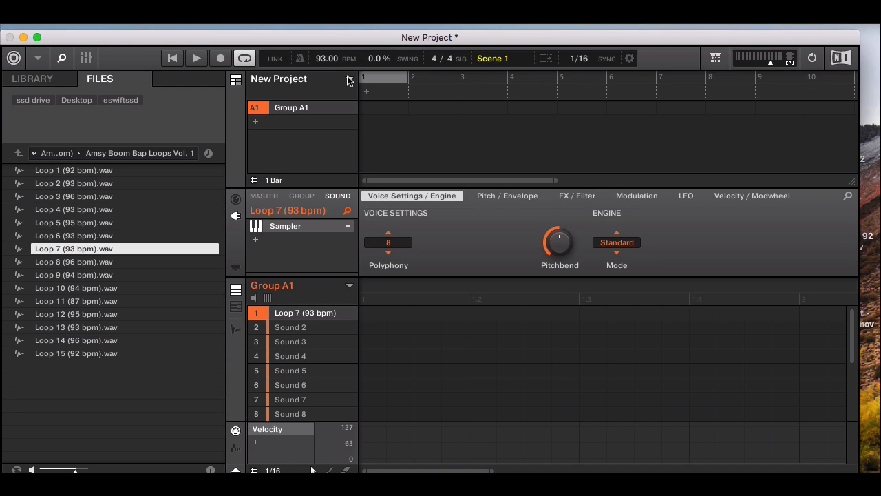
pyautogui.doubleClick(334, 59)
pyautogui.moveTo(325, 58); pyautogui.dragTo(325, 78)
pyautogui.click(369, 310)
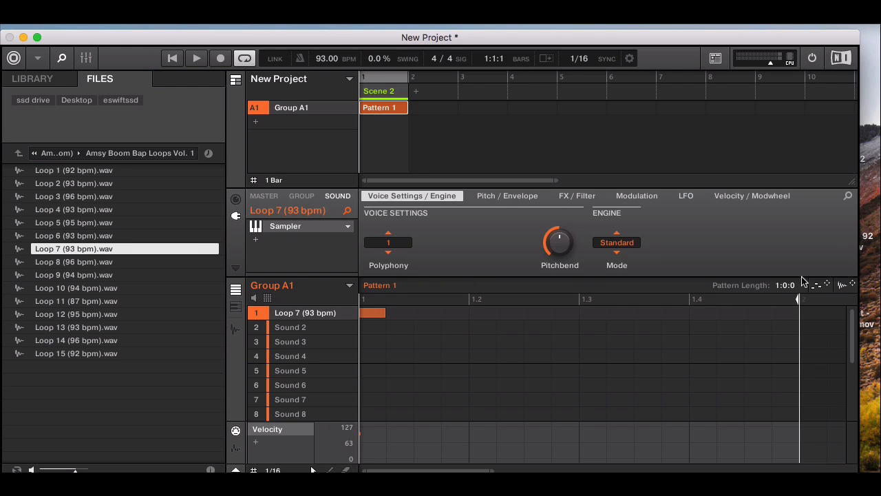
# Set the Group A1 pattern length to 2:0:0 and play the loop back
pyautogui.moveTo(781, 284); pyautogui.dragTo(782, 260)
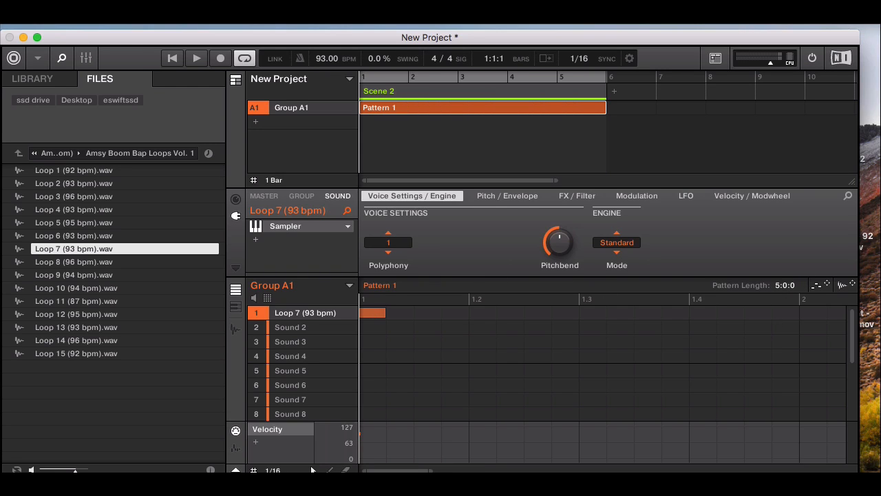
pyautogui.moveTo(782, 259); pyautogui.dragTo(781, 278)
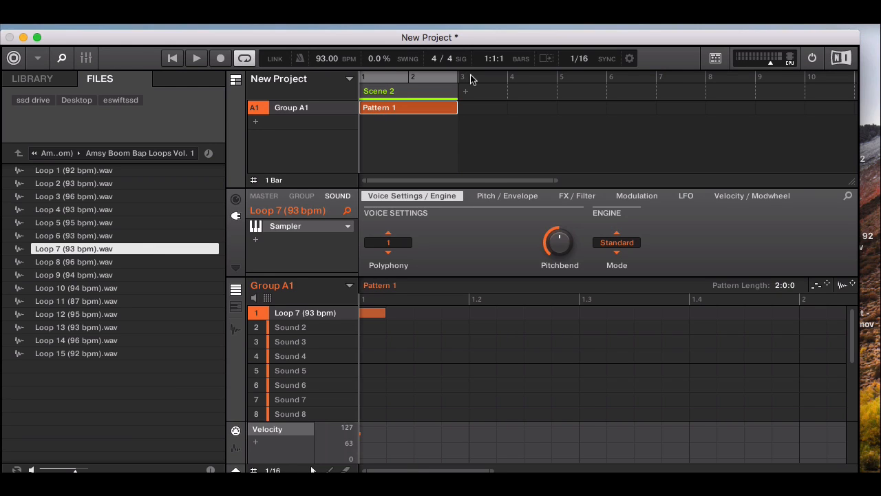
pyautogui.click(198, 58)
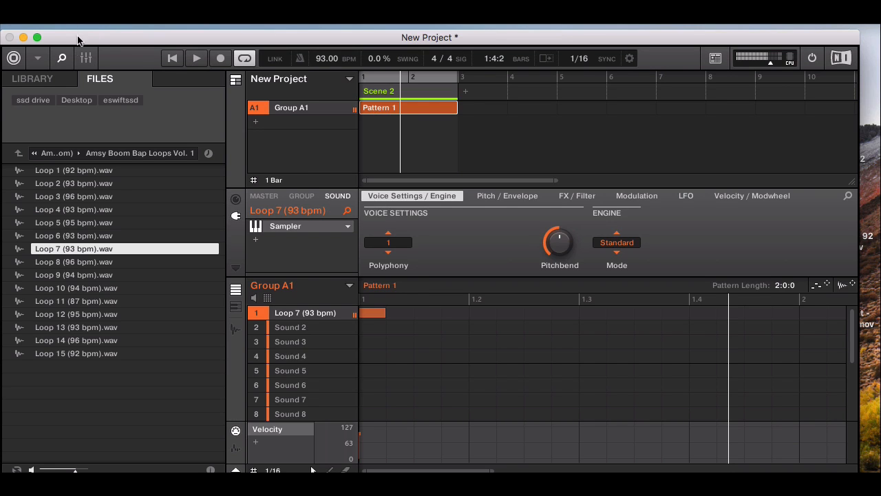
# Set the audio interface device to Scarlett 2i2 USB in the audio preferences and close them
pyautogui.click(66, 15)
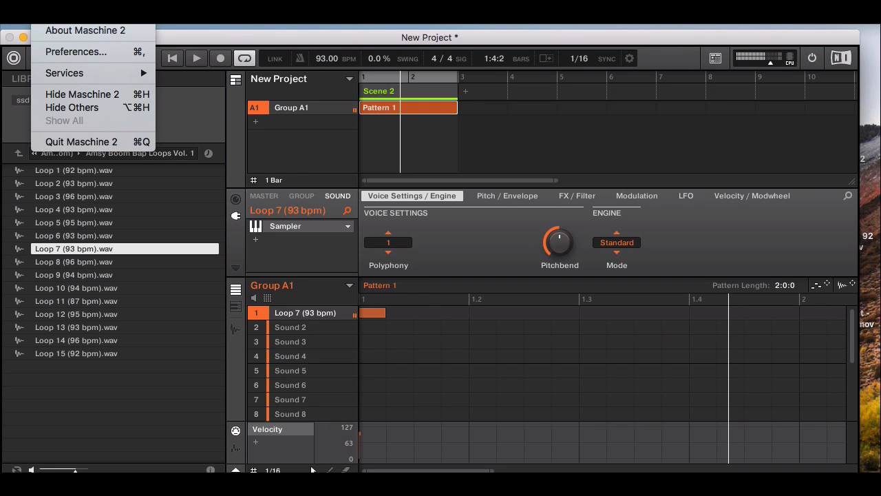
pyautogui.click(73, 53)
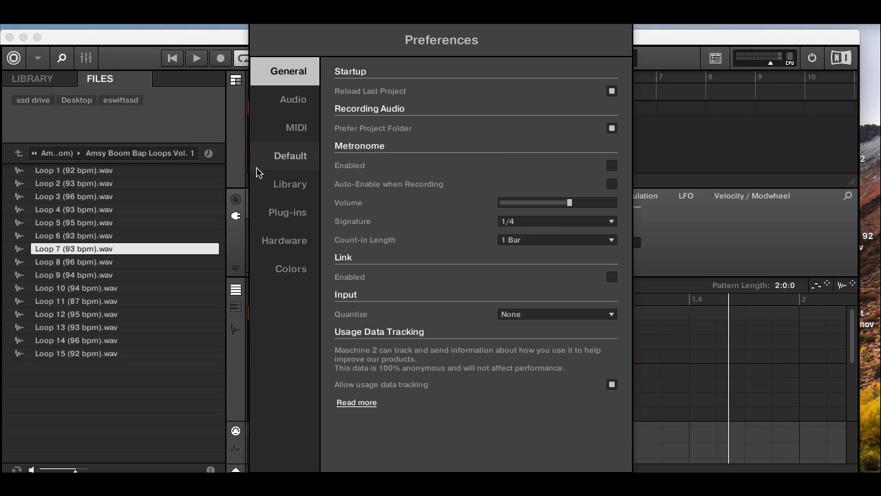
pyautogui.click(288, 103)
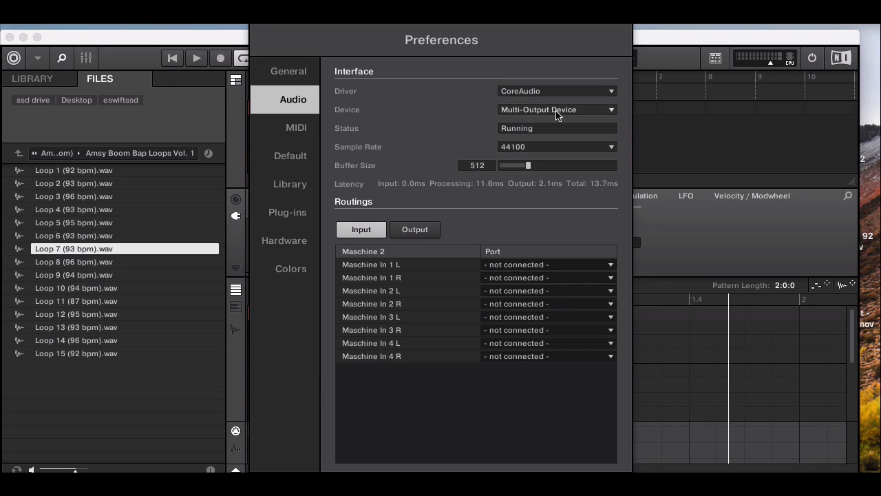
pyautogui.click(525, 112)
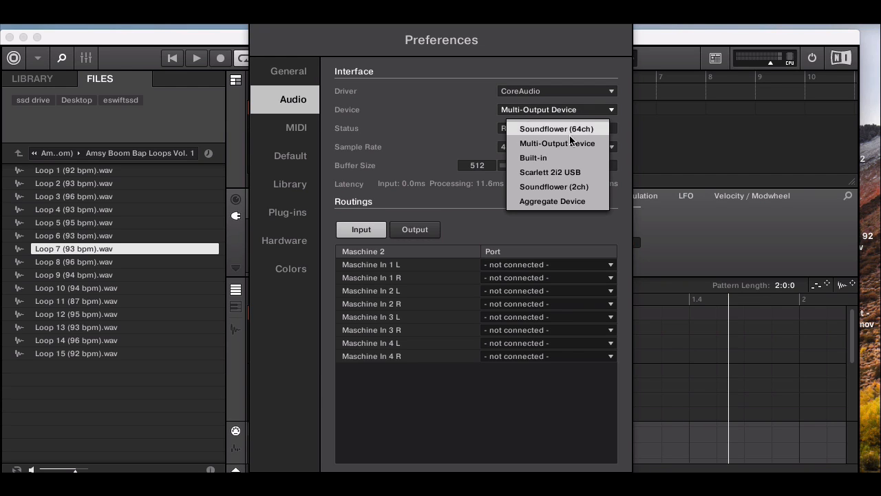
pyautogui.click(546, 172)
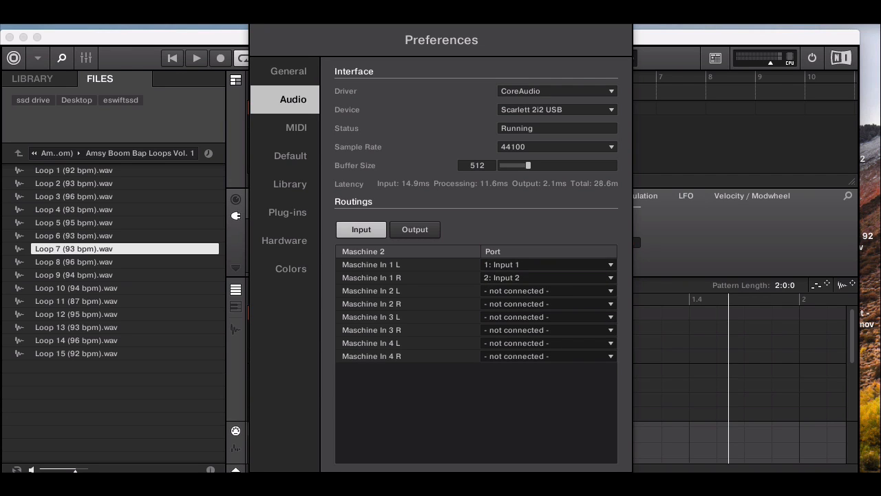
pyautogui.click(311, 474)
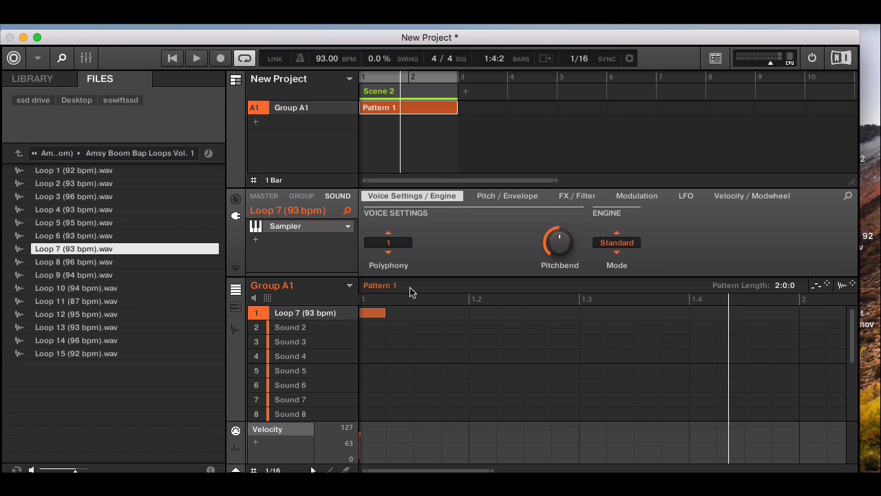
# Add a second group and set its sampler recording source to Ext. Mono with input In 1 L
pyautogui.click(255, 125)
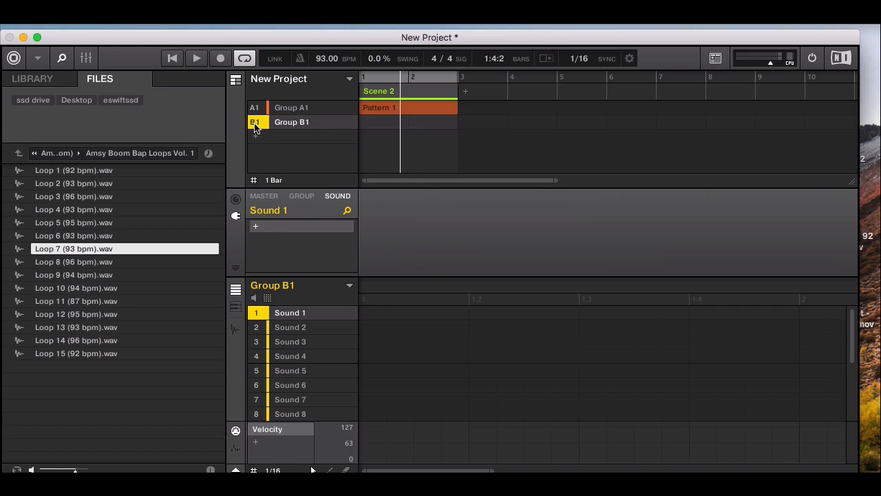
pyautogui.click(234, 329)
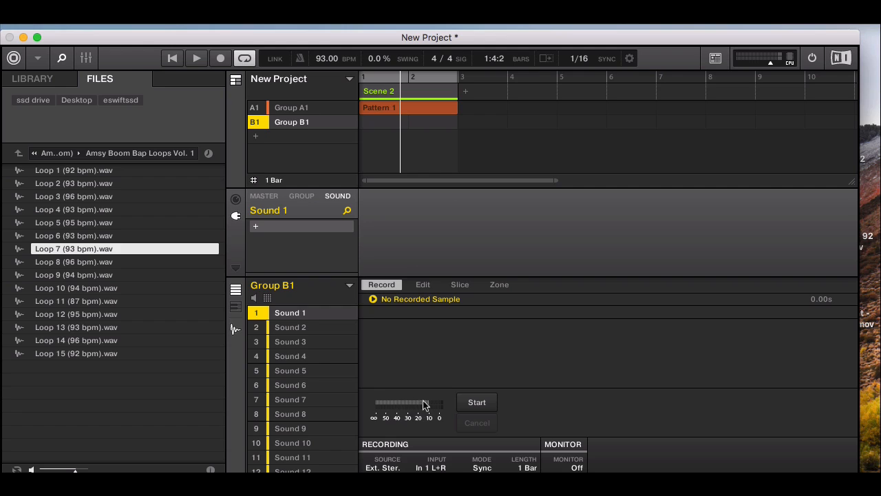
pyautogui.moveTo(427, 413); pyautogui.dragTo(401, 402)
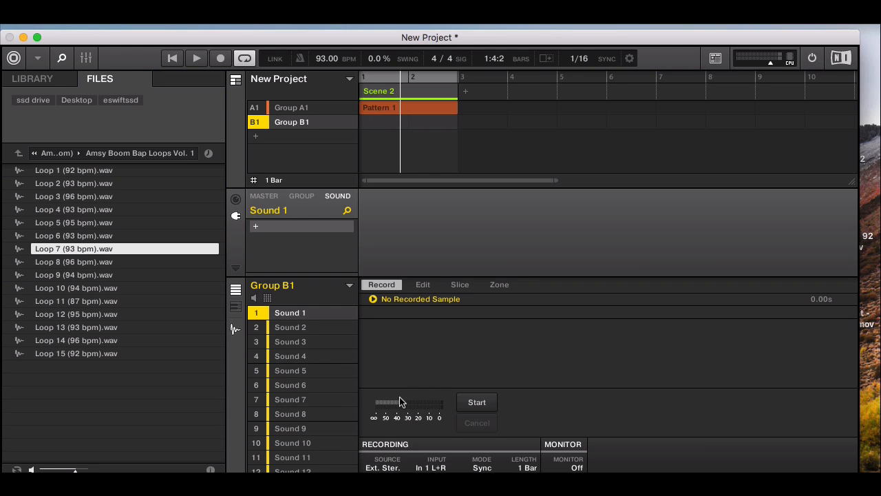
pyautogui.click(388, 466)
pyautogui.click(395, 431)
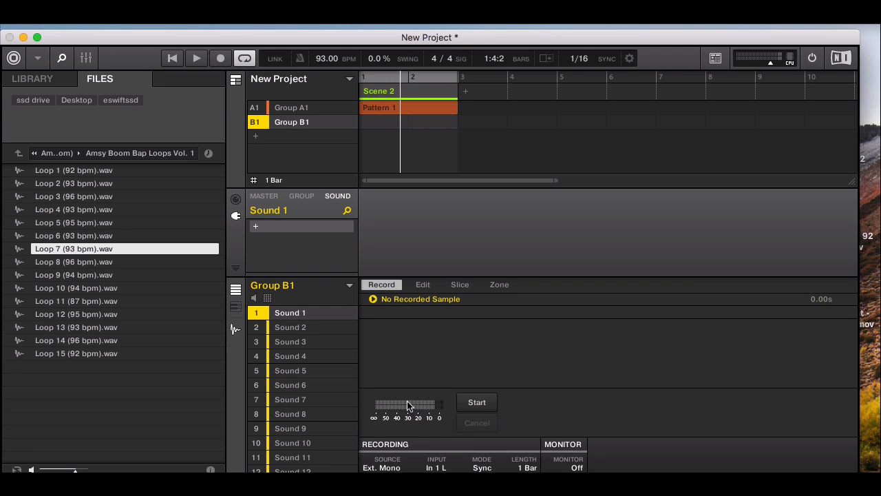
# Keep the sampler recording mode on Sync and set the recording length to FREE
pyautogui.click(483, 467)
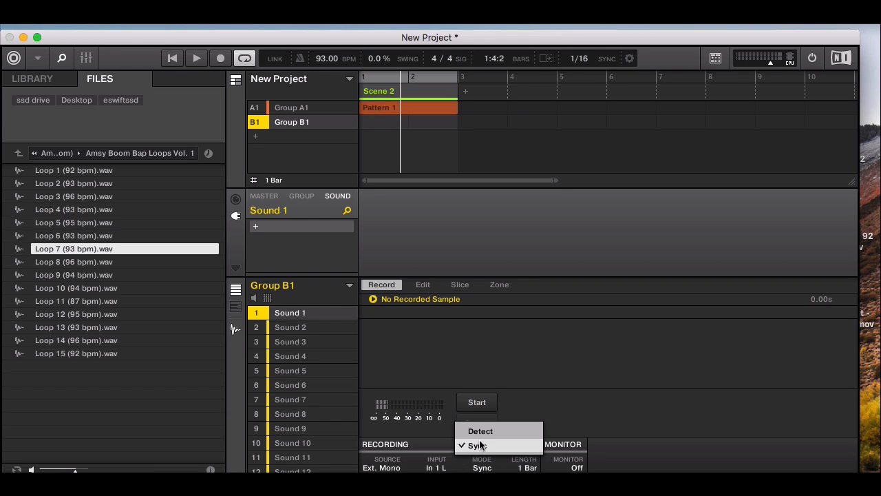
pyautogui.click(478, 445)
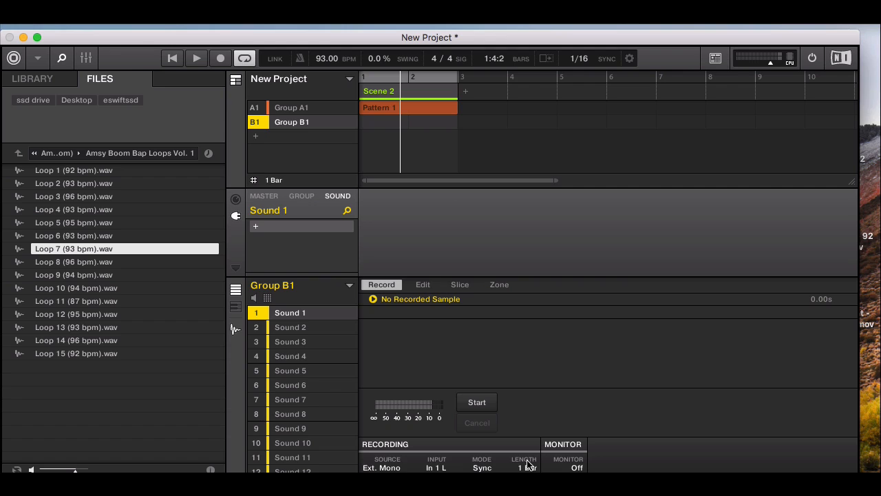
pyautogui.click(528, 466)
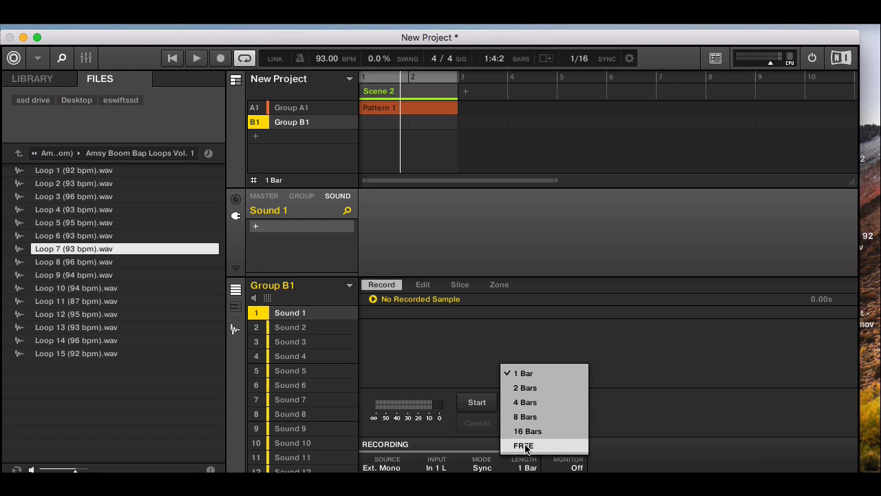
pyautogui.click(527, 446)
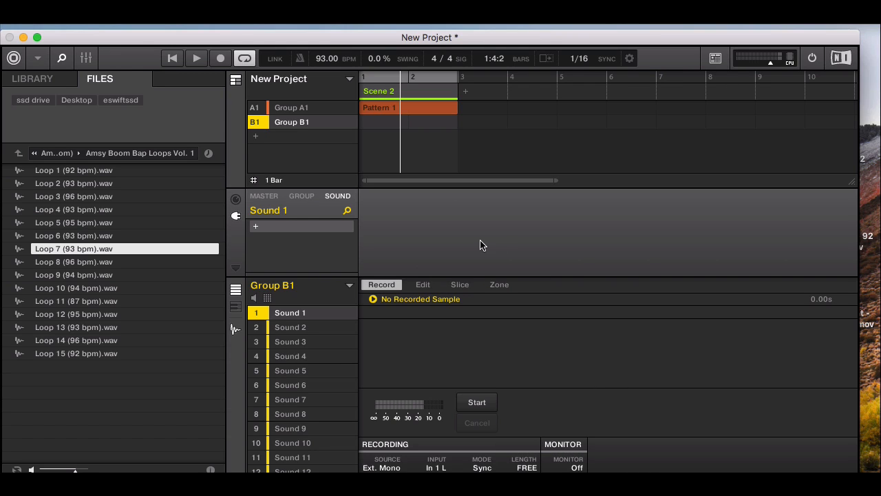
# Create a pattern for Group B1 and set its length to 2:0:0
pyautogui.click(235, 329)
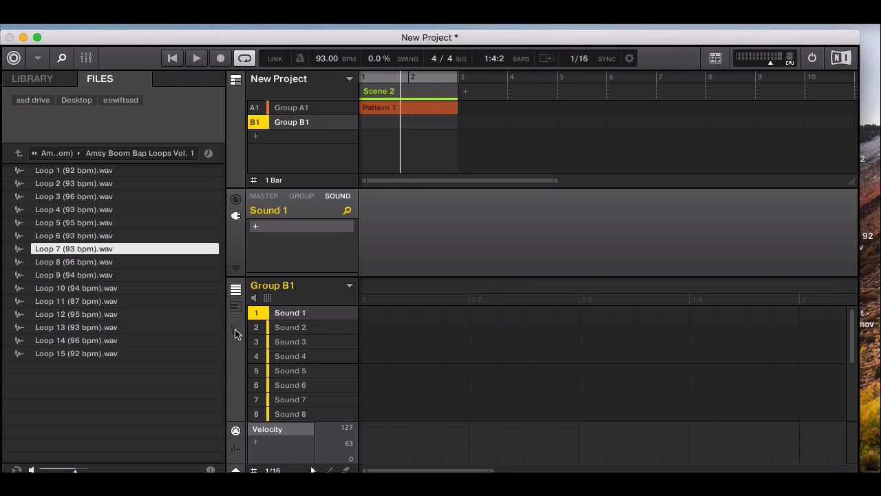
pyautogui.click(367, 318)
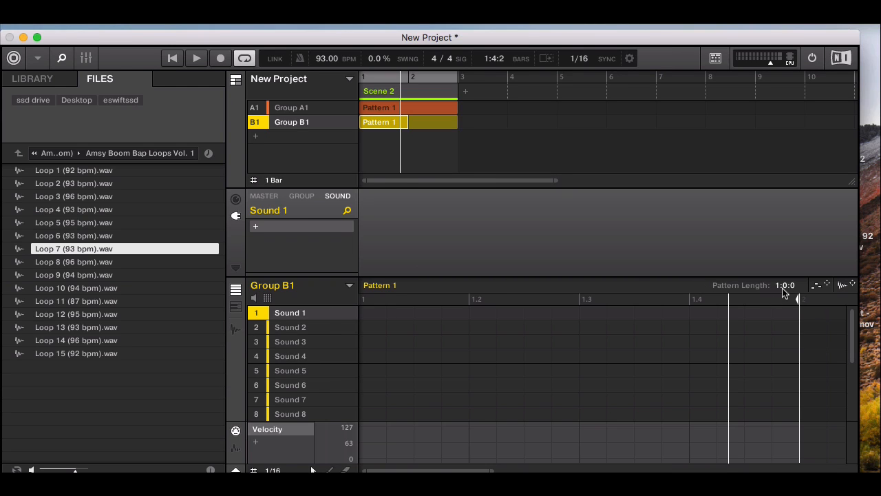
pyautogui.moveTo(779, 285); pyautogui.dragTo(779, 276)
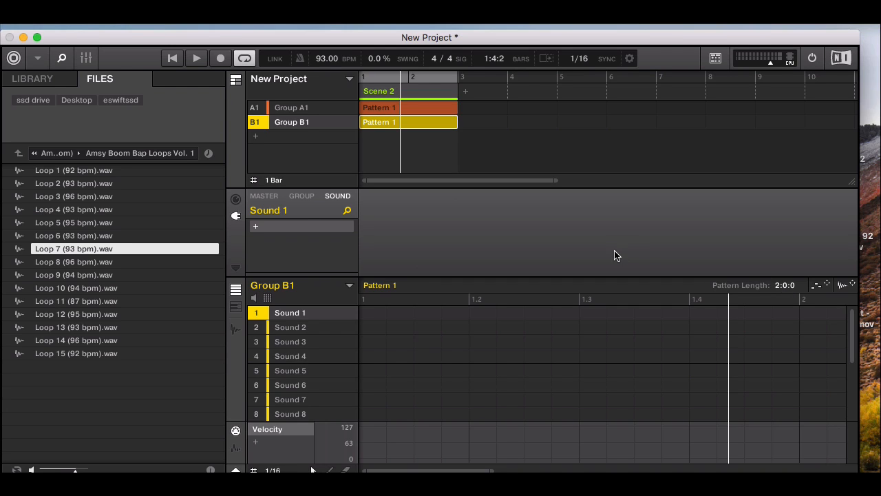
# Record about two bars of external audio into Sound 1 of Group B1 alongside the loop, and stop
pyautogui.click(236, 328)
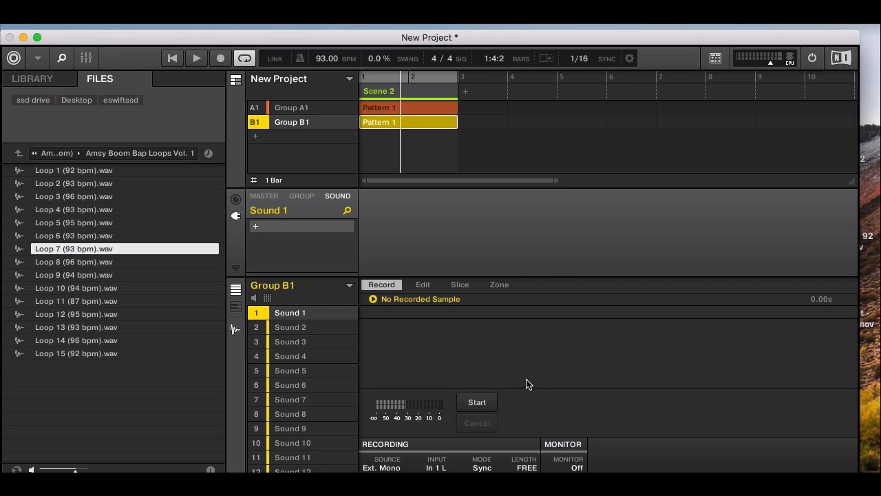
pyautogui.click(478, 402)
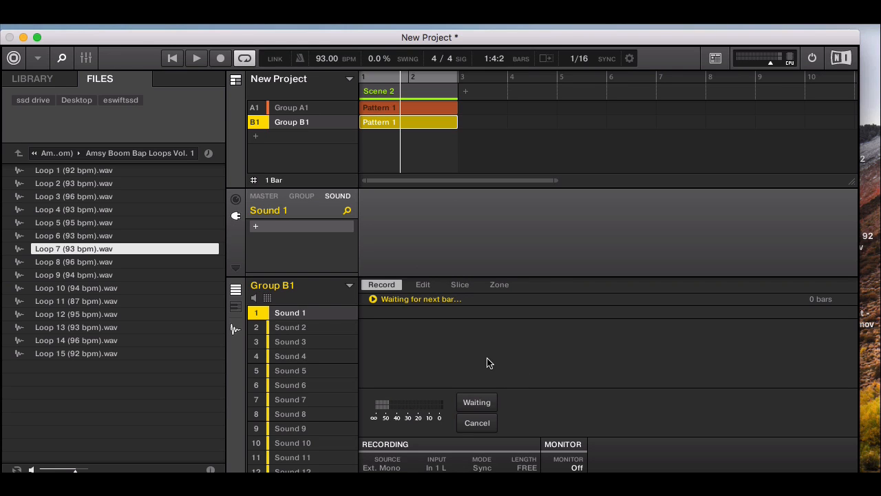
pyautogui.press('r')
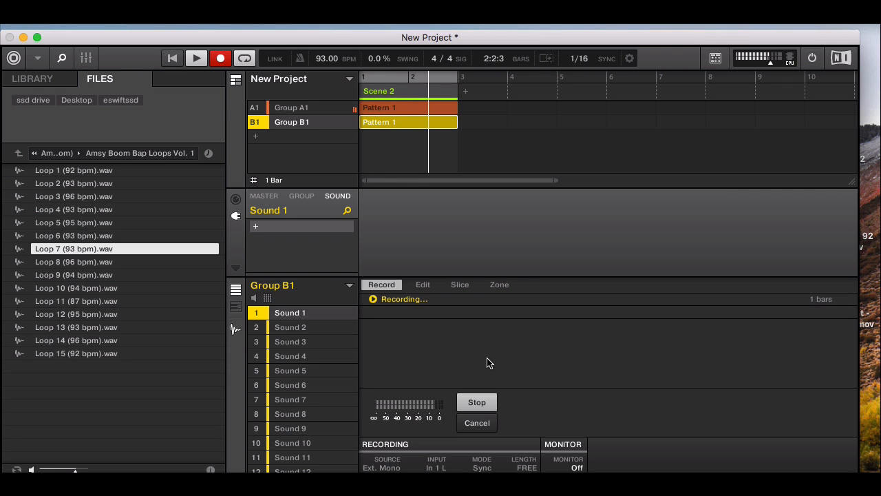
pyautogui.press('space')
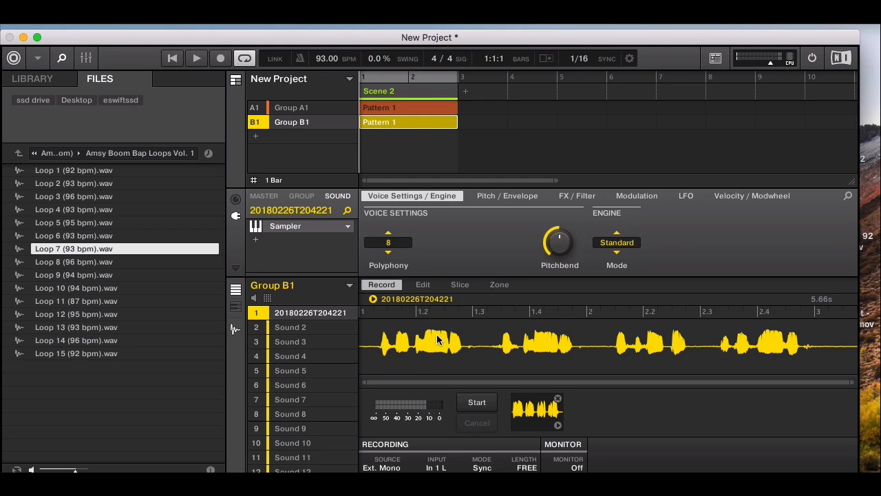
# Set the audio interface device to Multi-Output Device in the preferences and close them
pyautogui.click(60, 18)
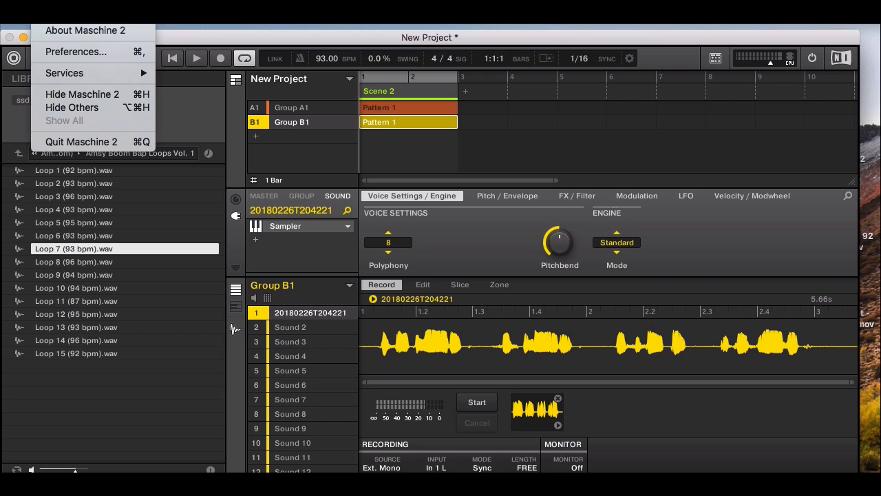
pyautogui.click(74, 51)
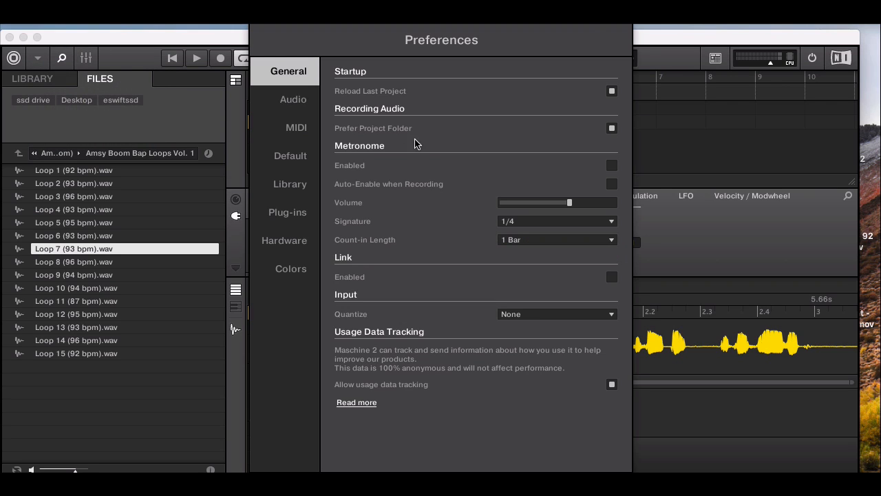
pyautogui.click(305, 111)
pyautogui.click(523, 113)
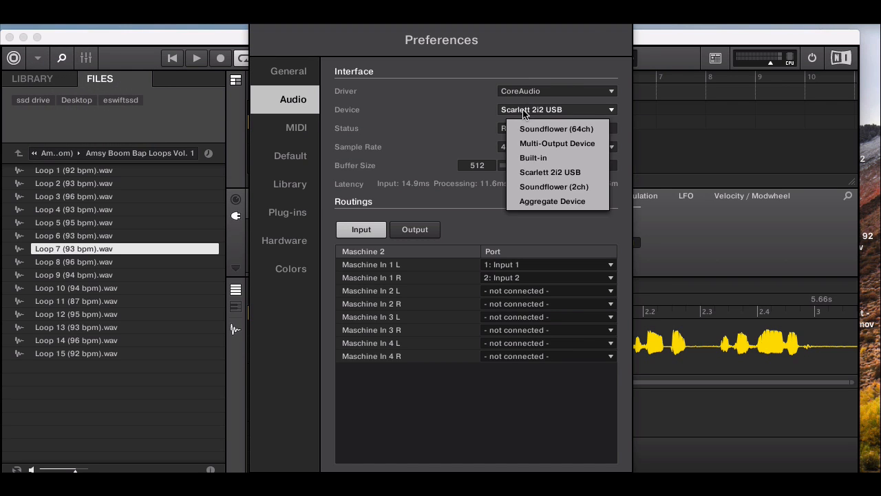
pyautogui.click(563, 145)
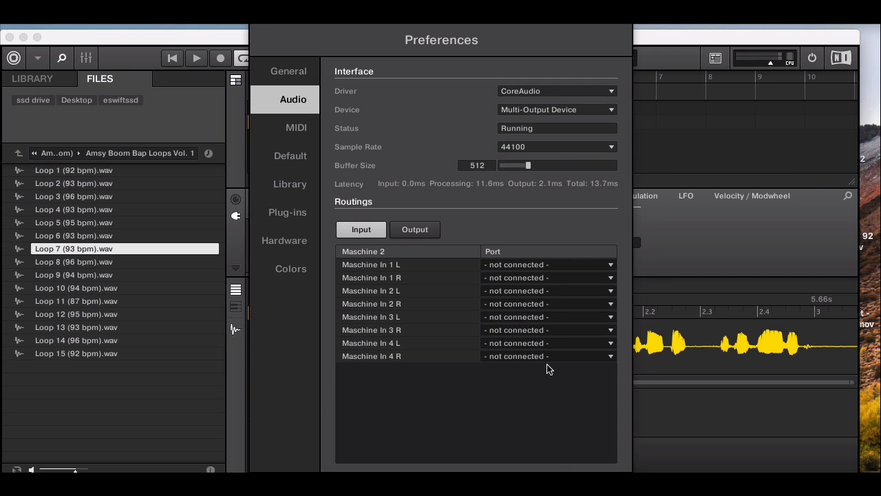
pyautogui.click(555, 485)
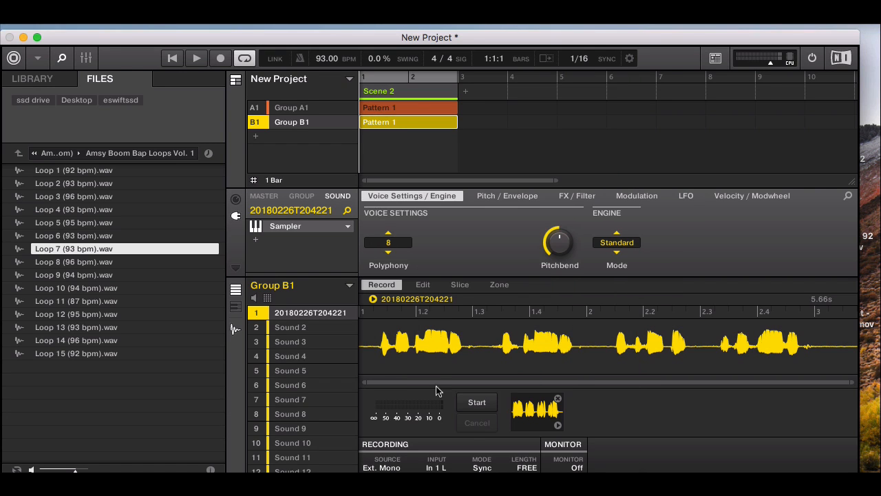
# Normalize the recorded sample and move the slicer's start marker to the onset of the first phrase, about 0.2 s
pyautogui.click(425, 285)
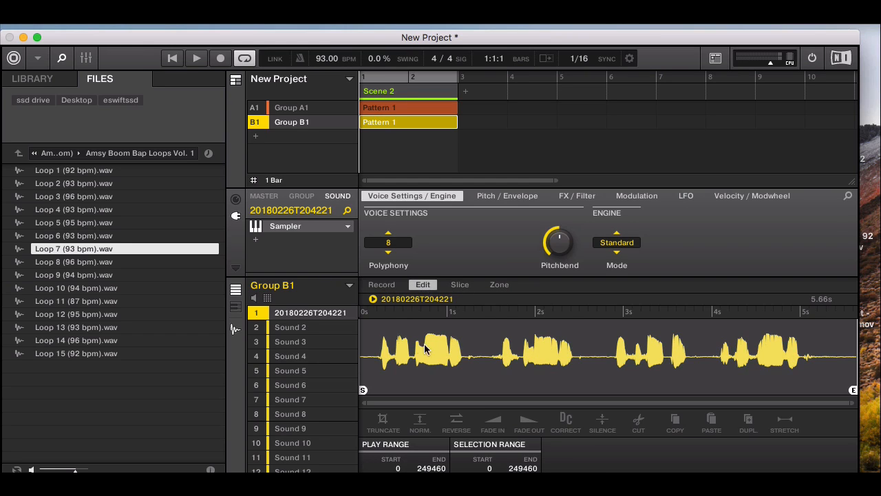
pyautogui.click(420, 424)
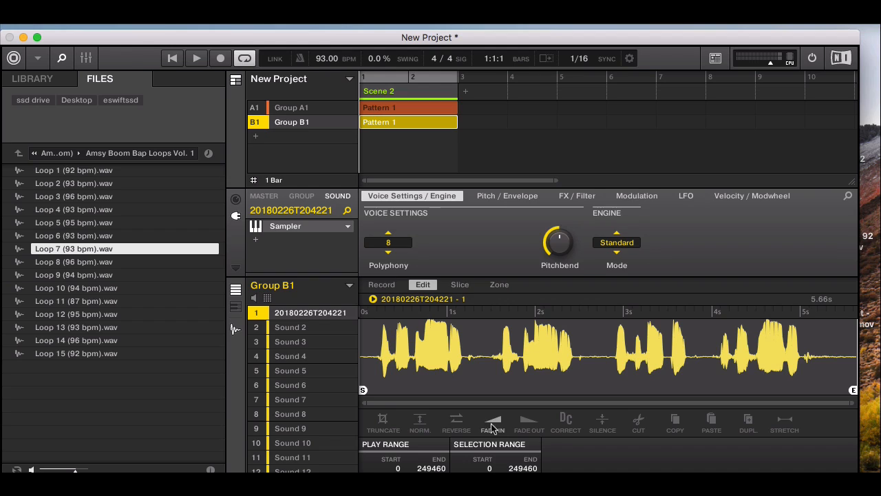
pyautogui.click(460, 285)
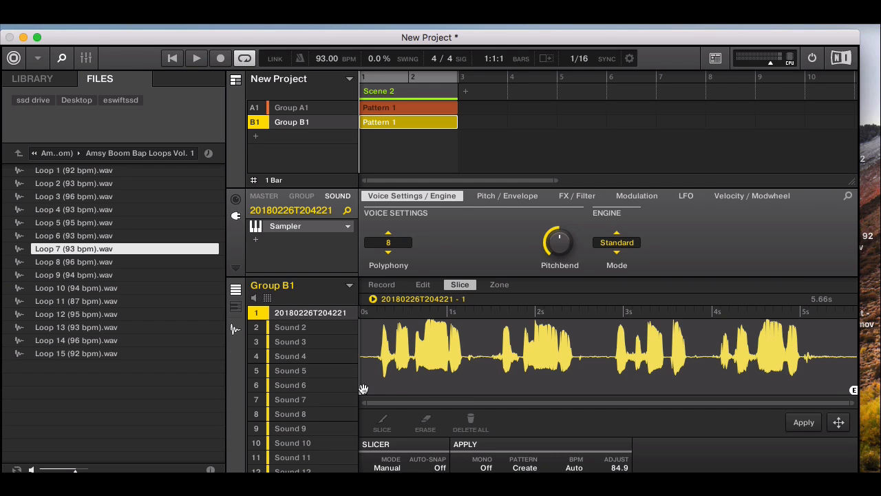
pyautogui.moveTo(364, 389); pyautogui.dragTo(380, 389)
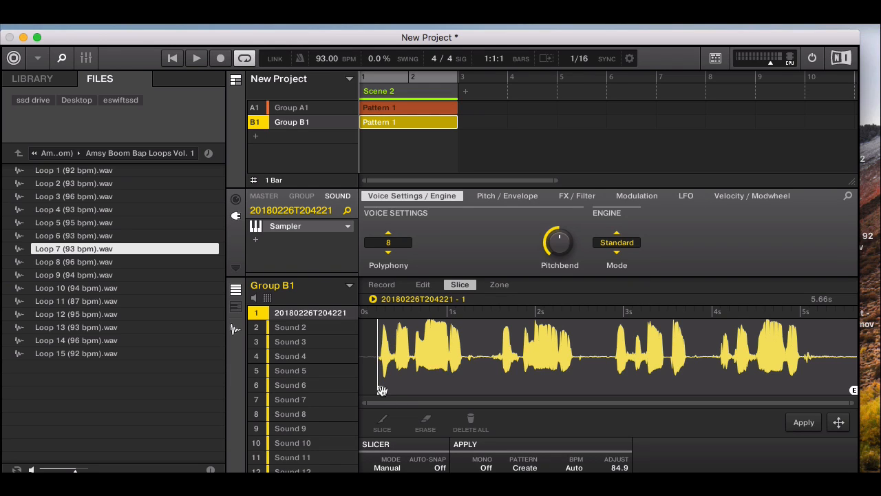
# Set the sampler's polyphony to 1, audition the recording over the drum loop, and place a slice start at about 1.6 s
pyautogui.click(389, 232)
pyautogui.press('space')
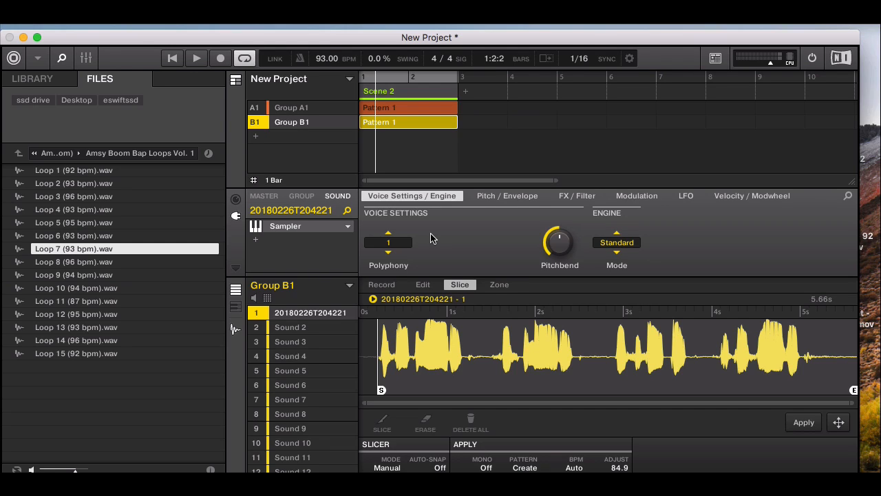
pyautogui.press('Return')
pyautogui.press('z')
pyautogui.press('s')
pyautogui.press('s')
pyautogui.press('s')
pyautogui.press('s')
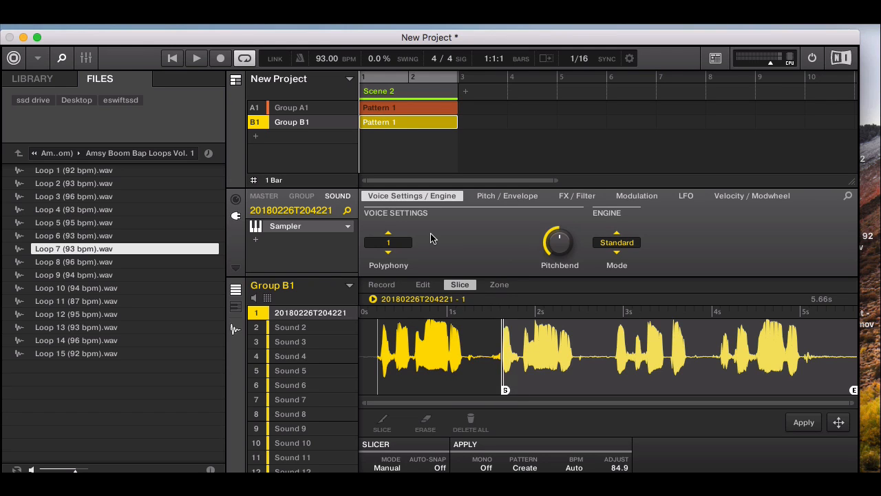
pyautogui.press('s')
pyautogui.press('space')
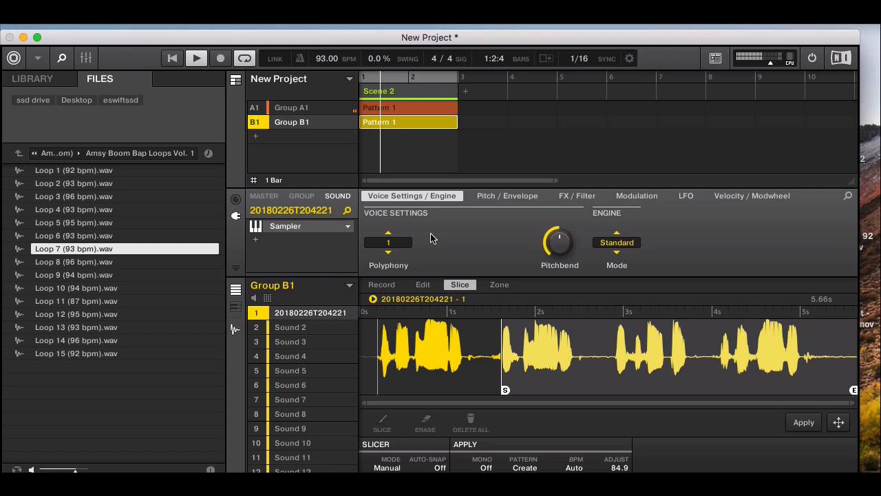
pyautogui.press('space')
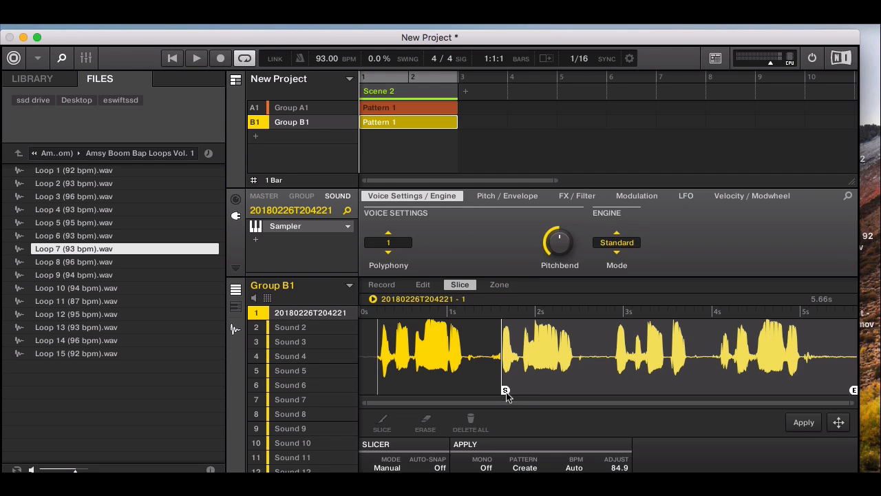
# Position slice starts at the second, third and fourth phrases, about 1.6, 2.9 and 4.1 s, and apply the slices
pyautogui.moveTo(506, 390); pyautogui.dragTo(504, 390)
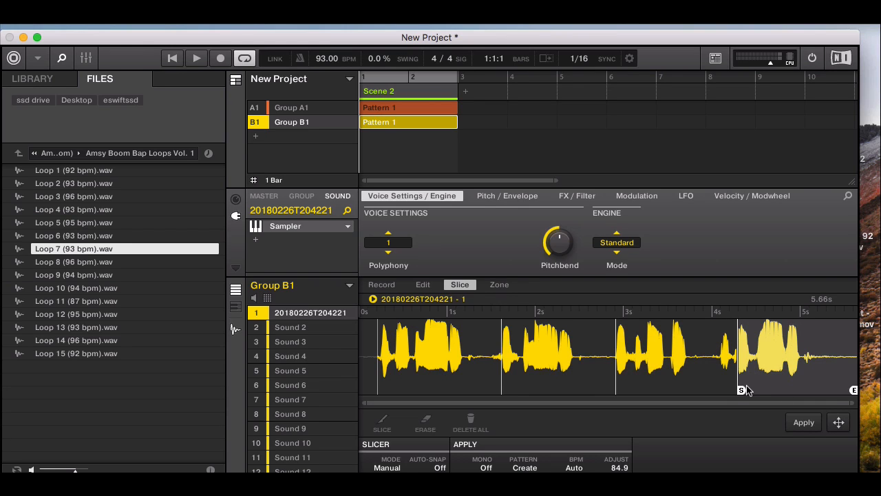
pyautogui.moveTo(742, 390); pyautogui.dragTo(721, 390)
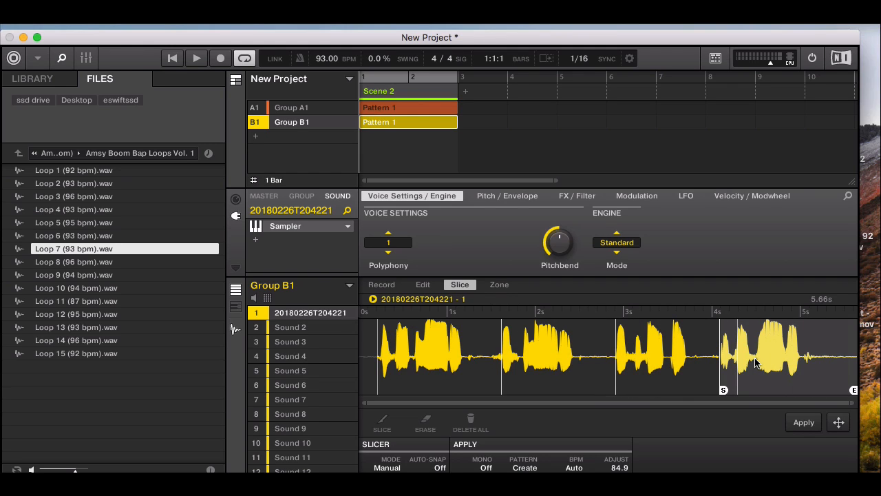
pyautogui.click(803, 423)
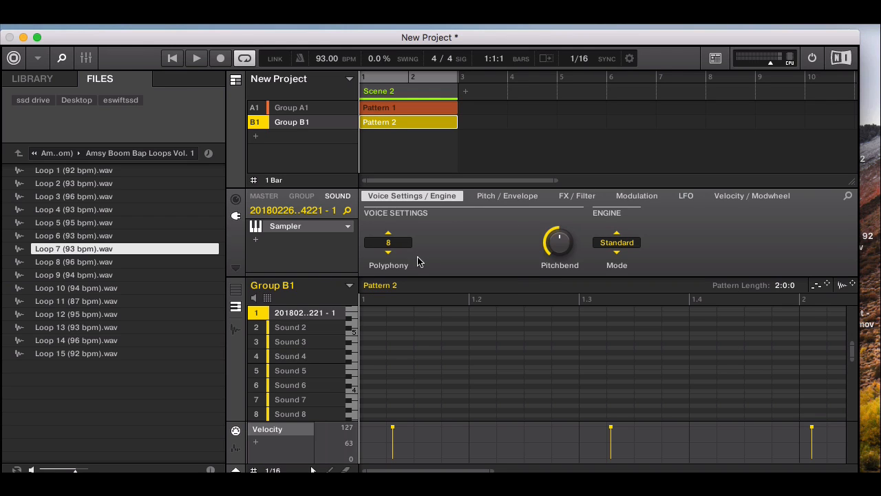
# Play back the pattern generated from the slices in Group B1 and delete all of its notes
pyautogui.scroll(-10, 393, 348)
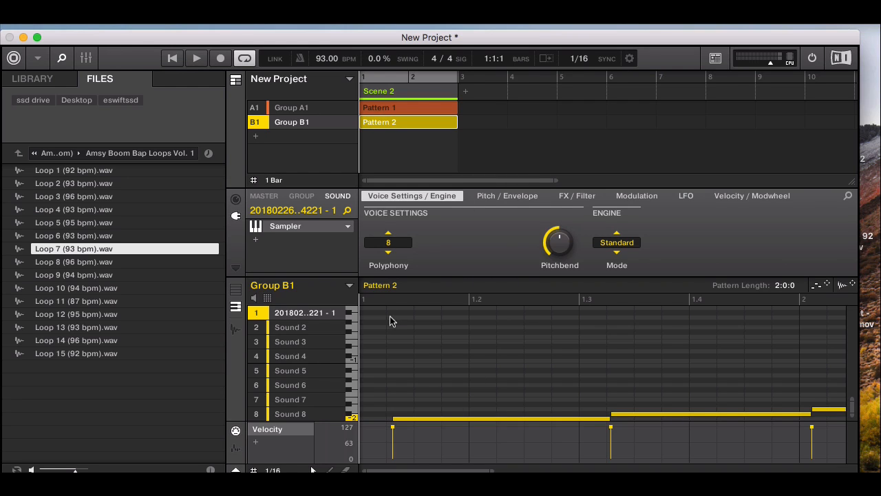
pyautogui.click(197, 58)
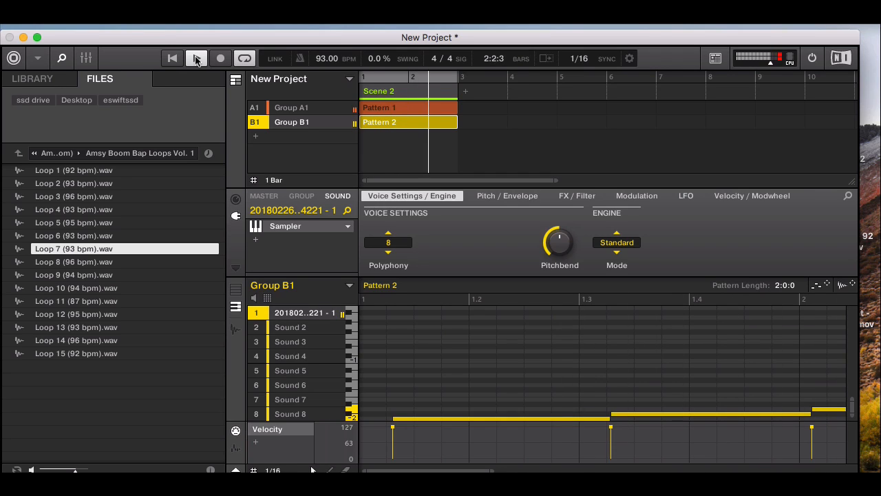
pyautogui.click(198, 59)
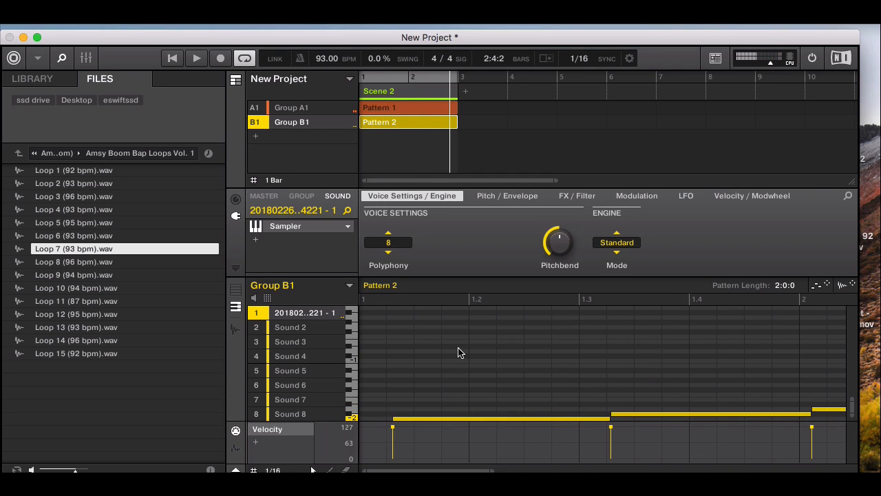
pyautogui.moveTo(419, 390); pyautogui.dragTo(446, 418)
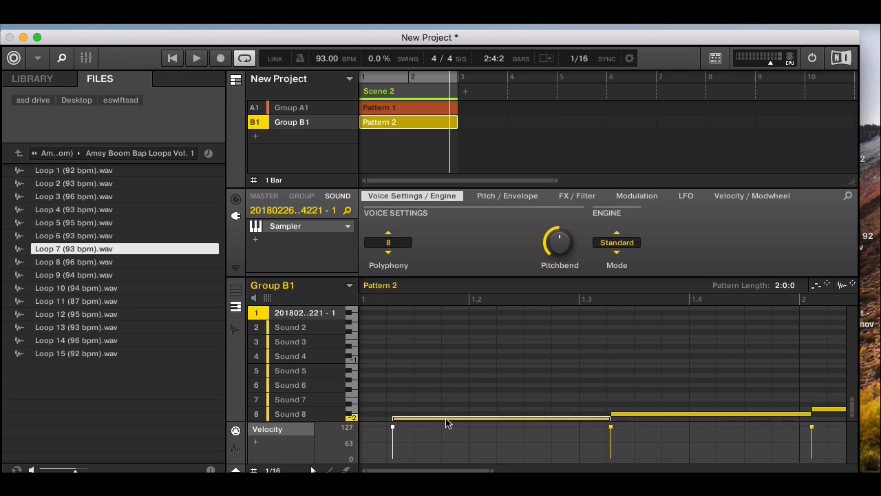
pyautogui.press('super+a')
pyautogui.press('BackSpace')
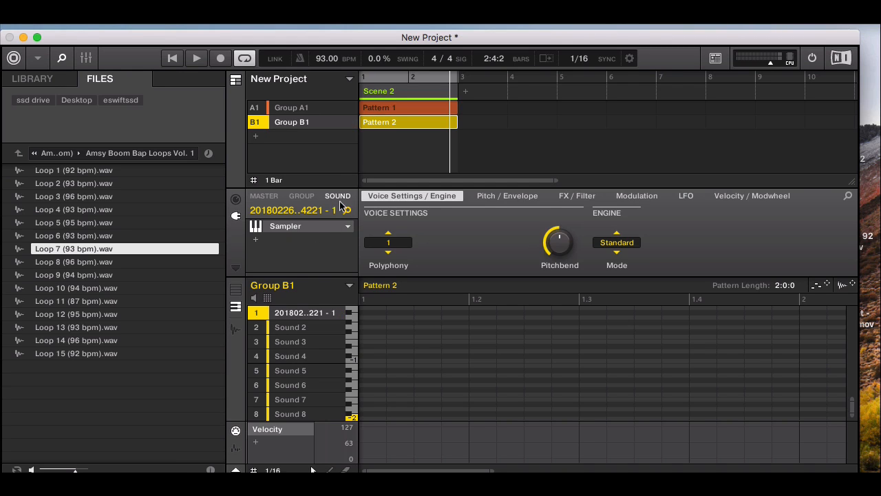
# Add the internal Reverb effect after the Sampler on Sound 1 of Group B1
pyautogui.click(256, 242)
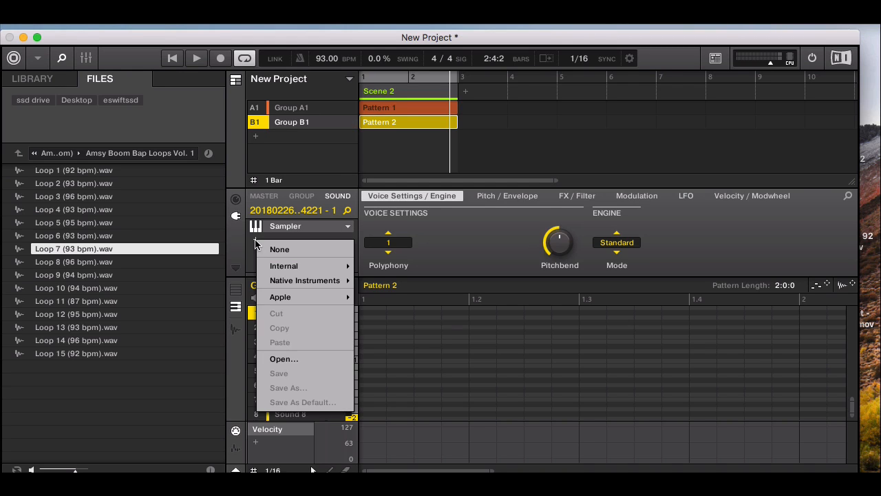
pyautogui.moveTo(288, 267)
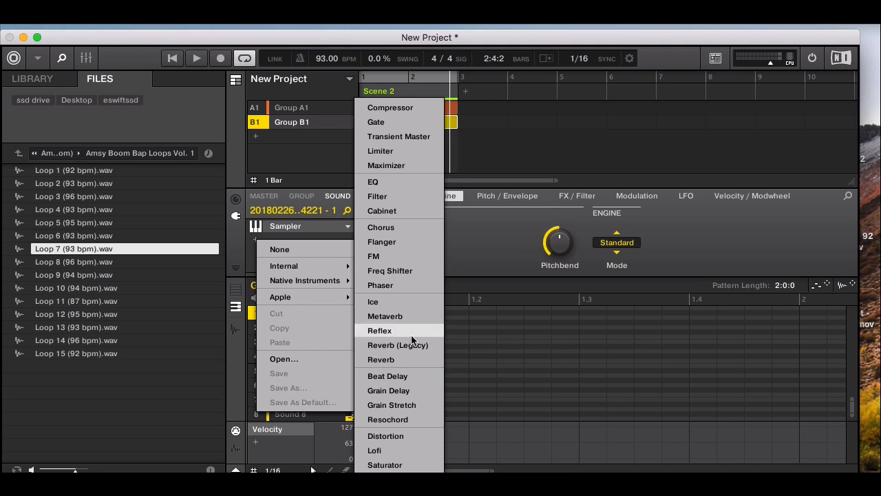
pyautogui.click(387, 359)
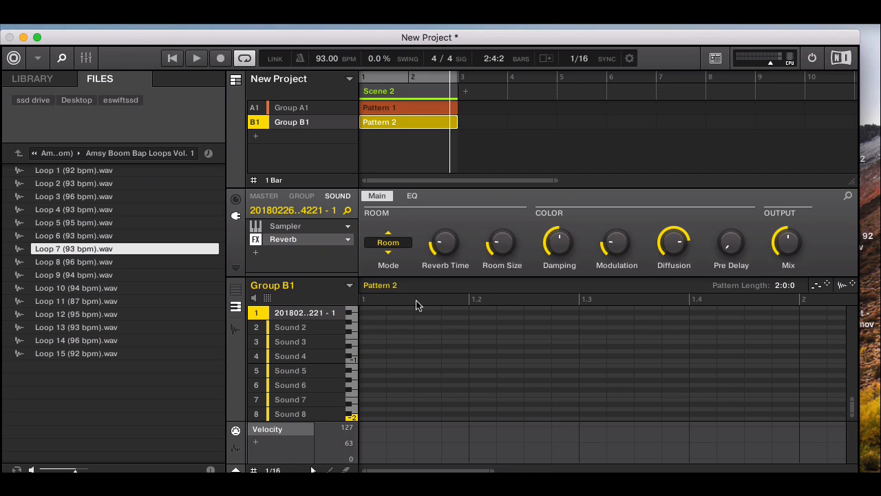
# Record a few short slice hits into Pattern 2 of Group B1 and play the pattern back from the start
pyautogui.hotkey('ctrl', 'space')
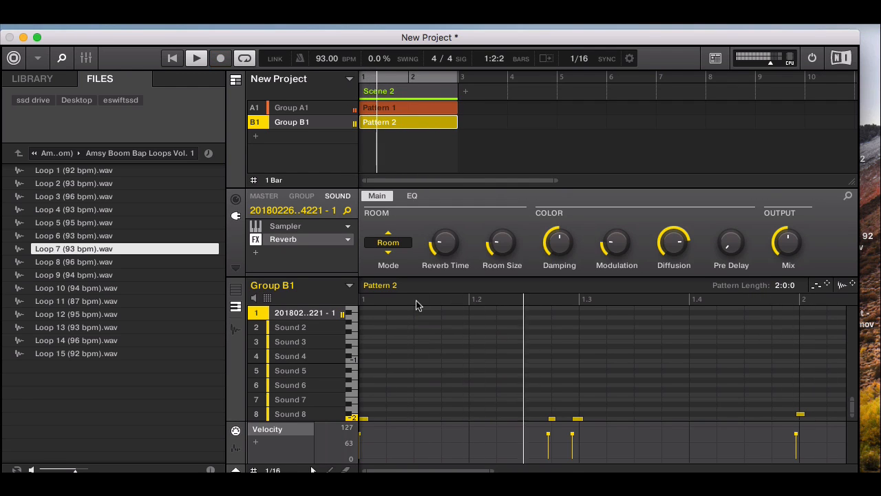
pyautogui.press('space')
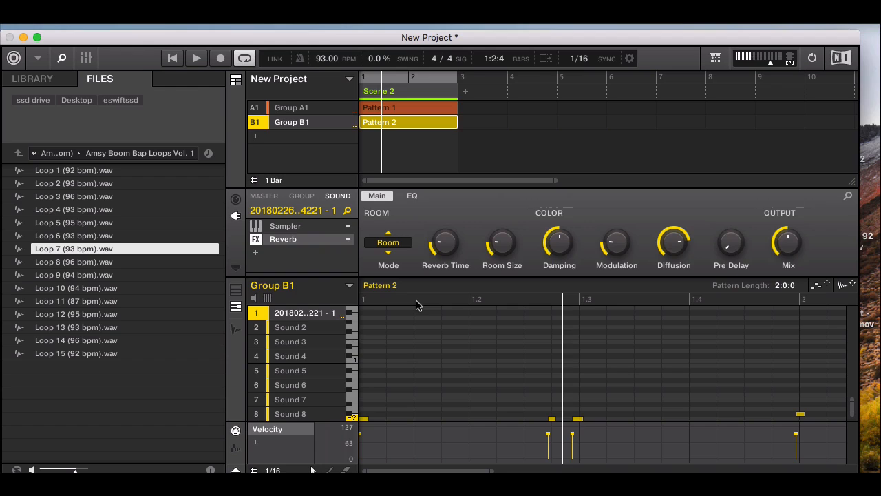
pyautogui.press('Return')
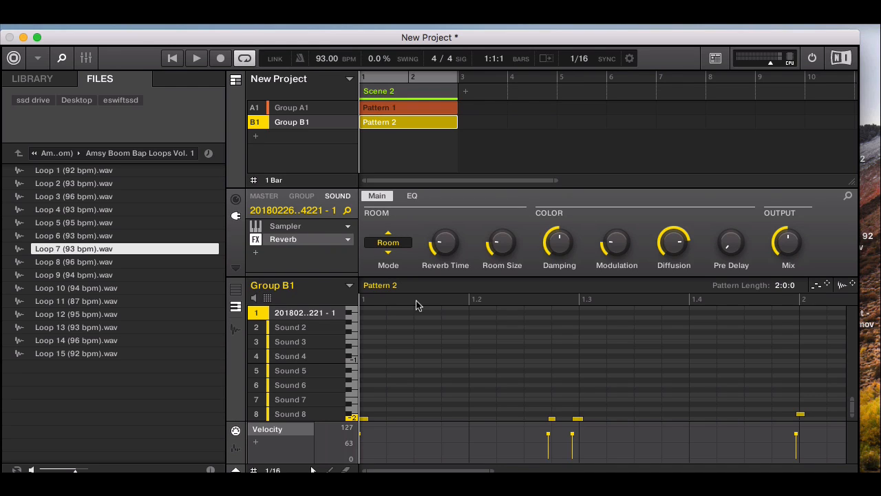
pyautogui.press('space')
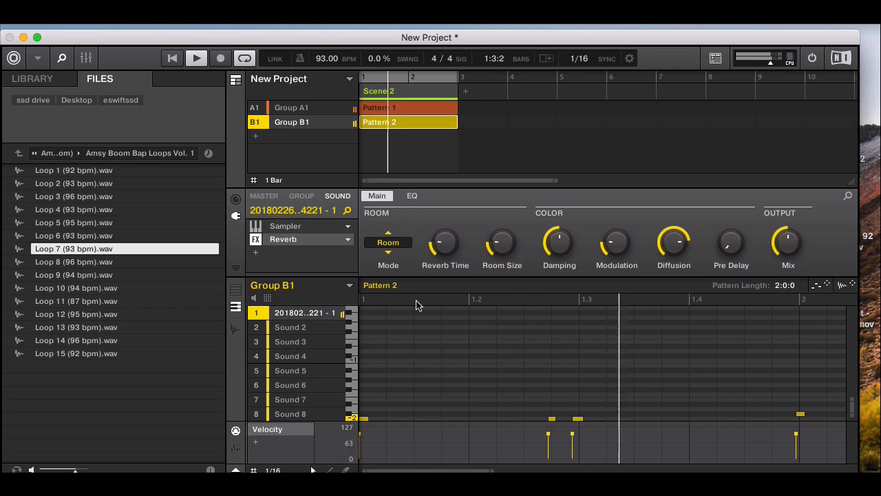
# Set the Reverb mode to Hall during playback, audition the slices with Group A1 muted, and stop
pyautogui.click(390, 255)
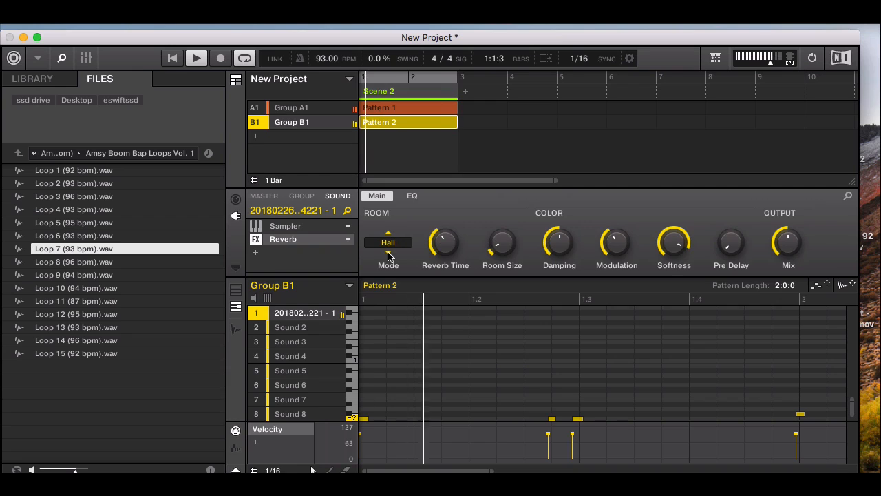
pyautogui.click(390, 255)
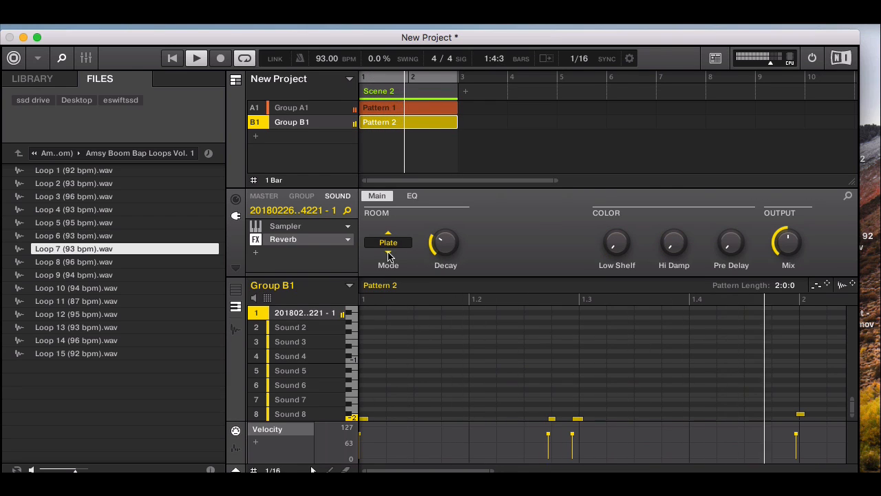
pyautogui.click(388, 234)
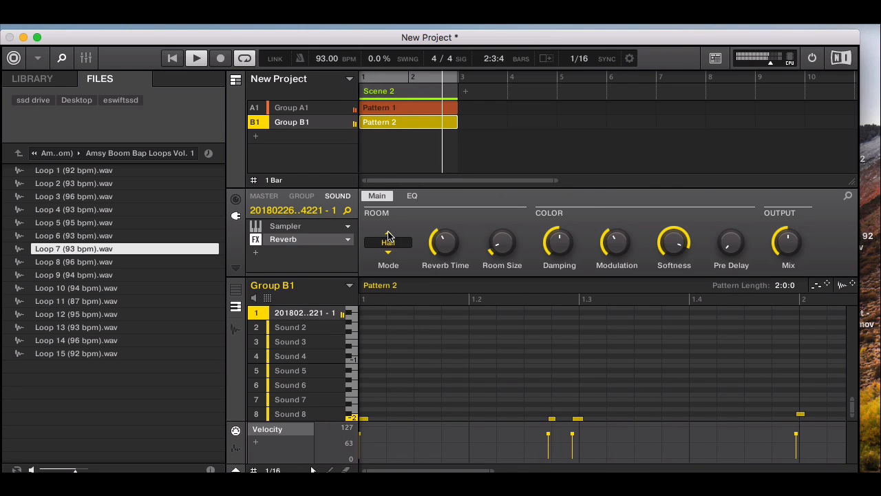
pyautogui.click(255, 110)
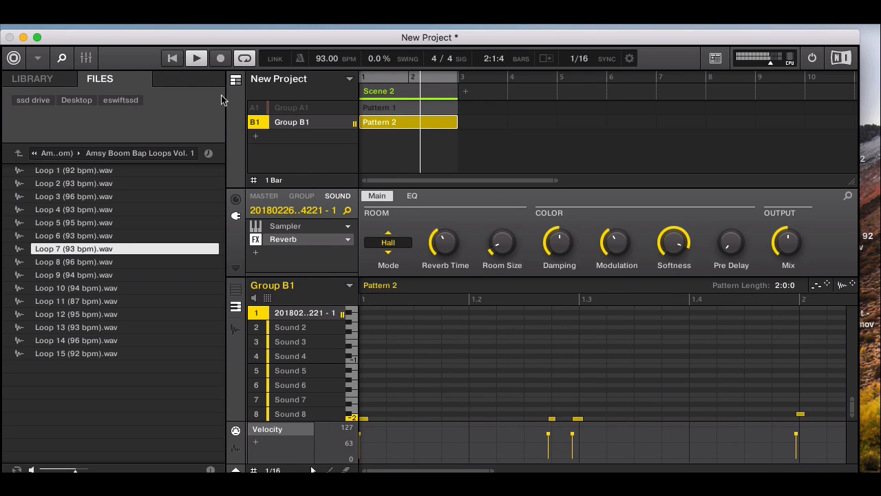
pyautogui.click(197, 61)
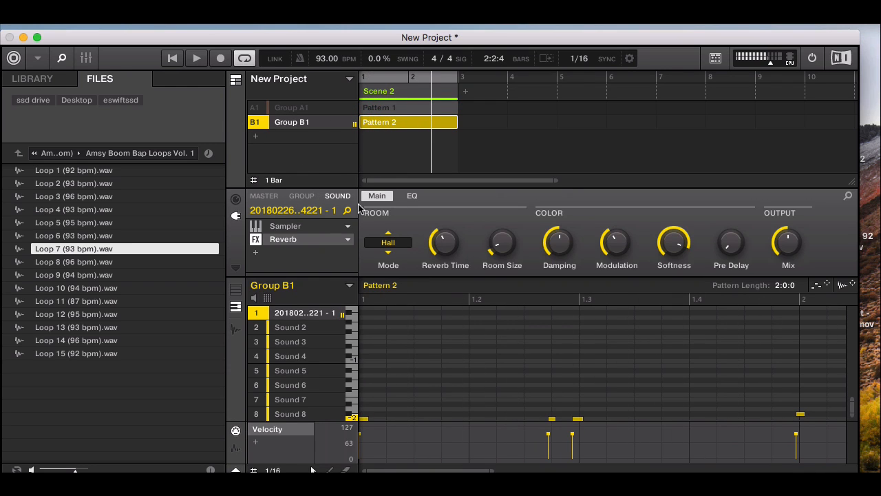
# Remove the Reverb effect from Sound 1 of Group B1
pyautogui.rightClick(287, 241)
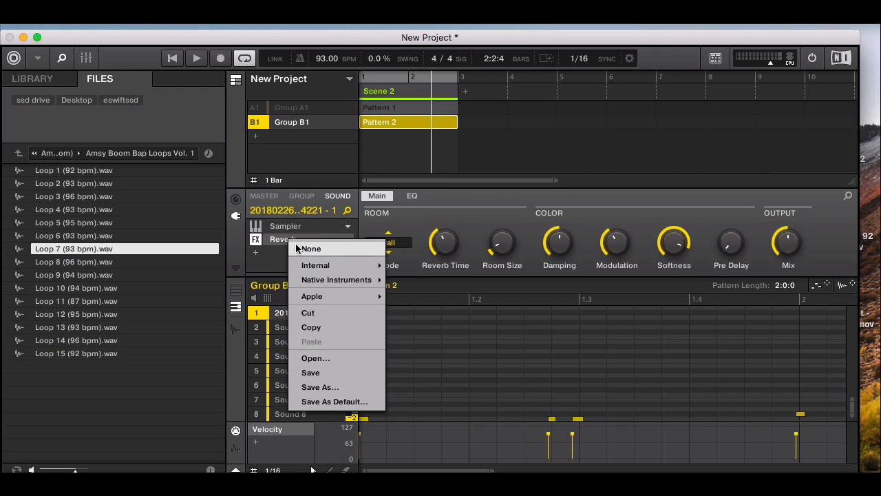
pyautogui.click(308, 249)
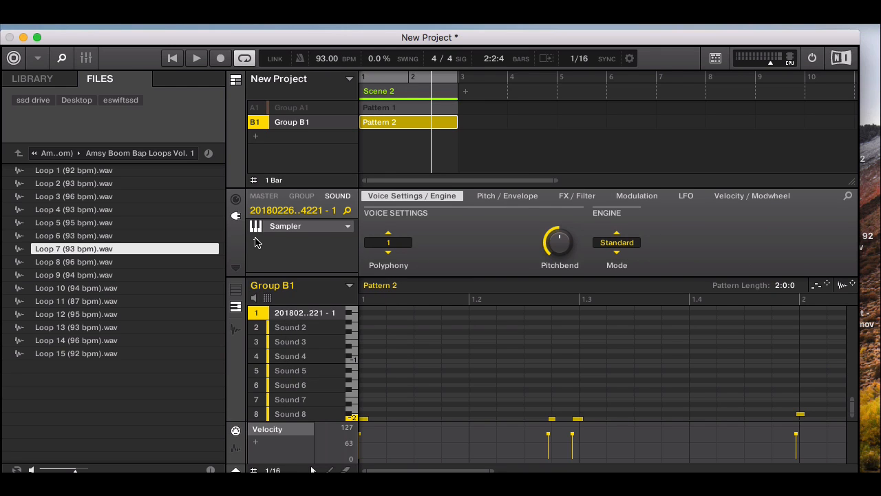
# Add the internal Metaverb effect after the Sampler on Sound 1 of Group B1, raise its room Size slightly during playback, and stop
pyautogui.rightClick(255, 243)
pyautogui.moveTo(287, 267)
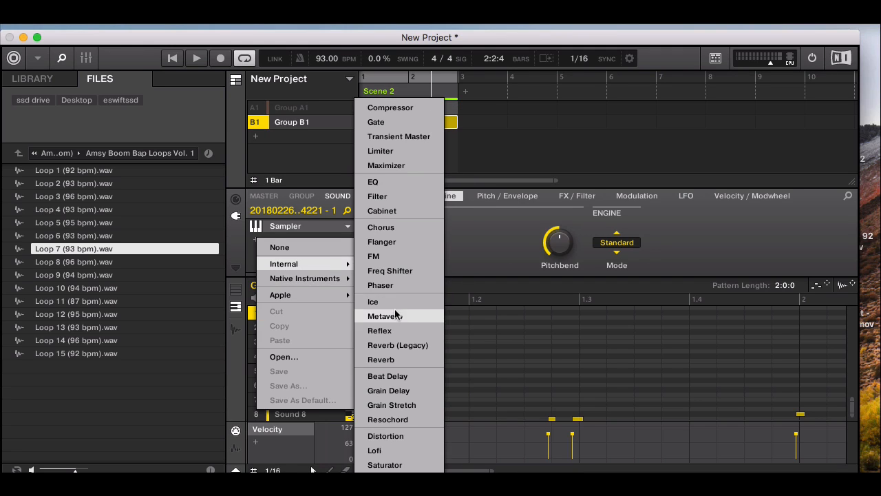
pyautogui.click(396, 315)
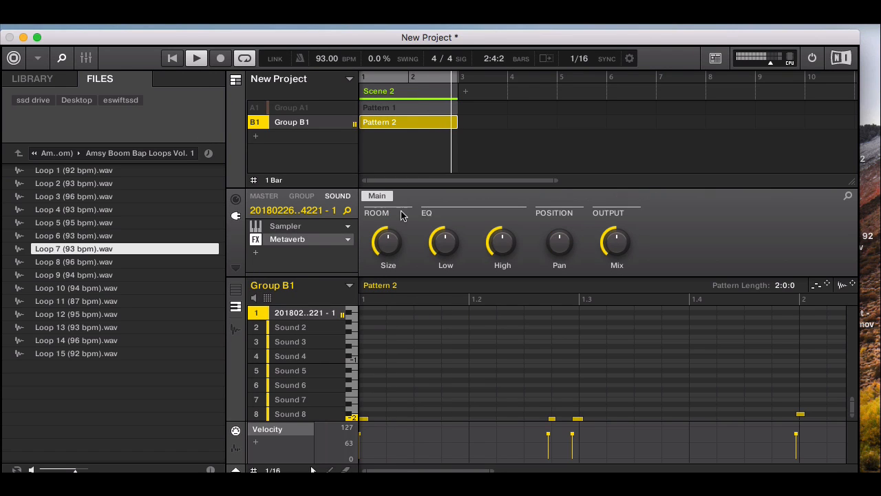
pyautogui.moveTo(391, 244); pyautogui.dragTo(391, 230)
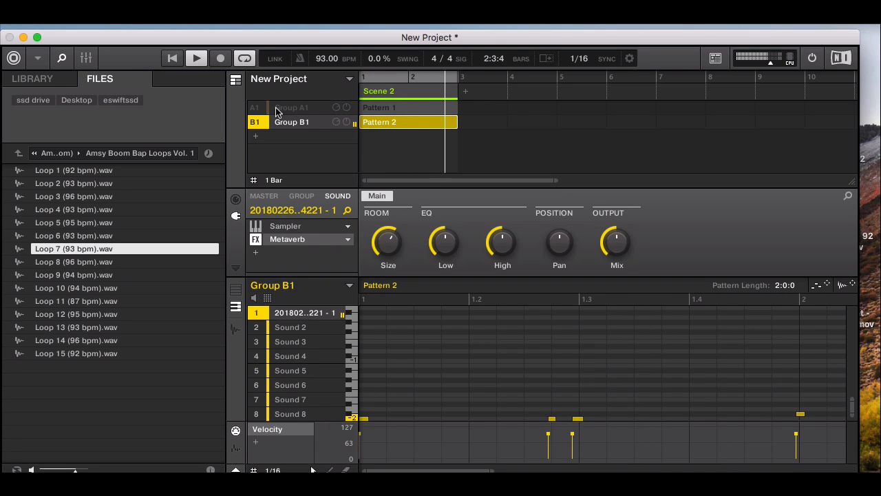
pyautogui.click(196, 60)
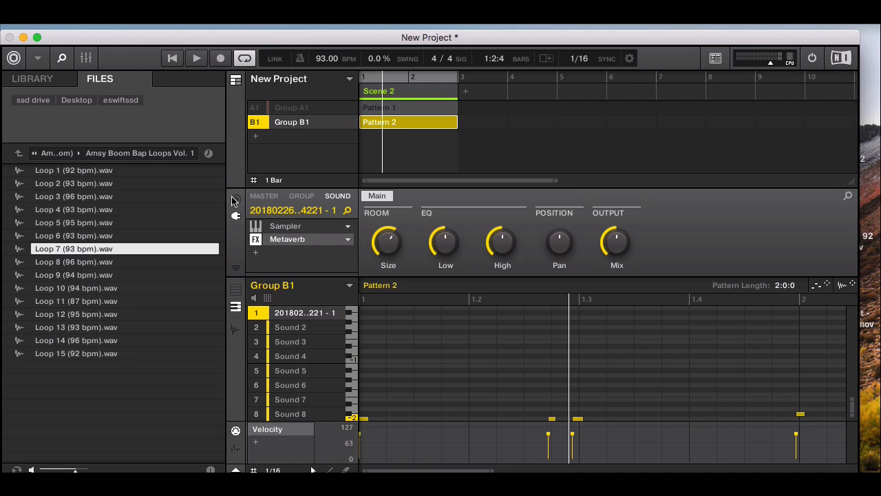
pyautogui.press('Return')
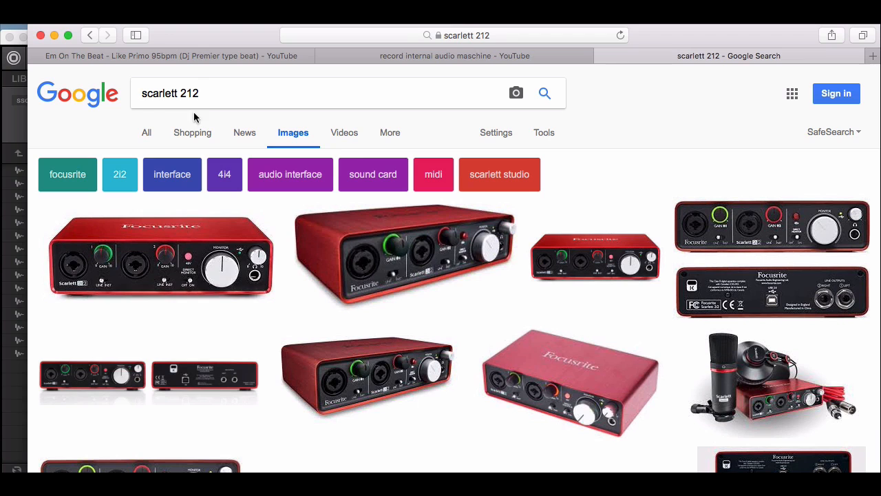
# Switch to Safari, play the "Like Primo 95bpm" YouTube video briefly, lower its volume to about half, and pause it
pyautogui.click(187, 58)
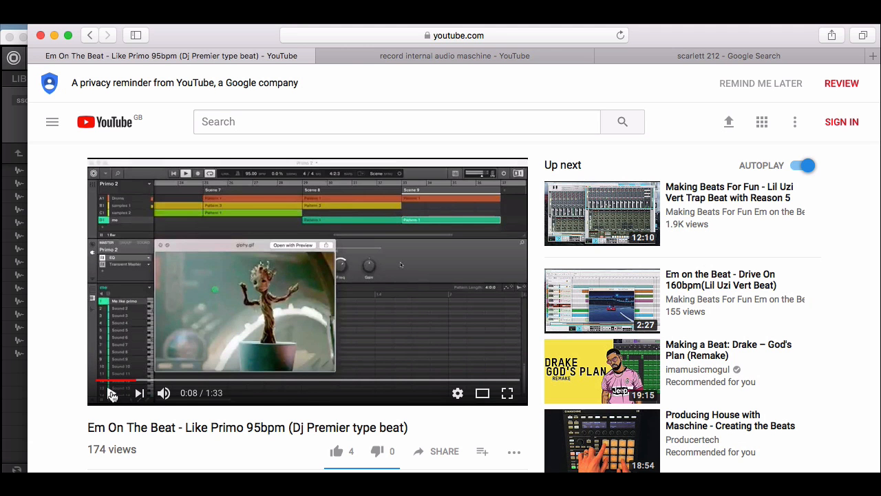
pyautogui.click(113, 394)
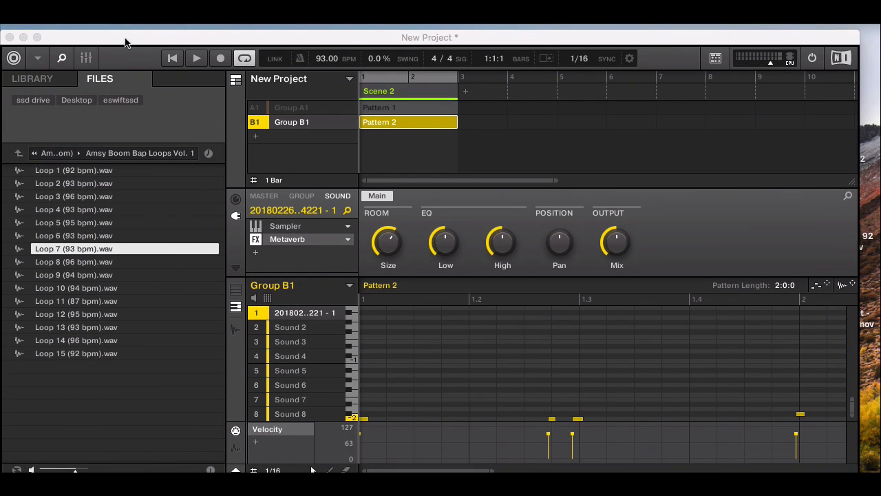
pyautogui.click(126, 41)
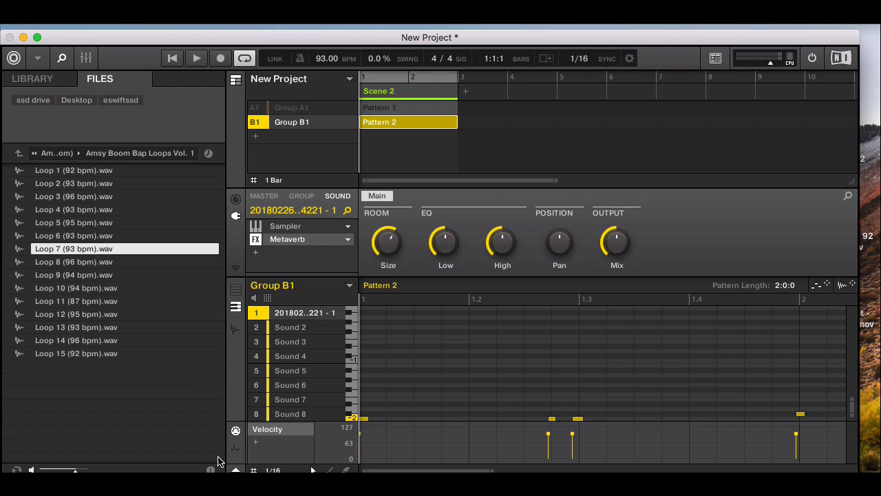
pyautogui.click(168, 478)
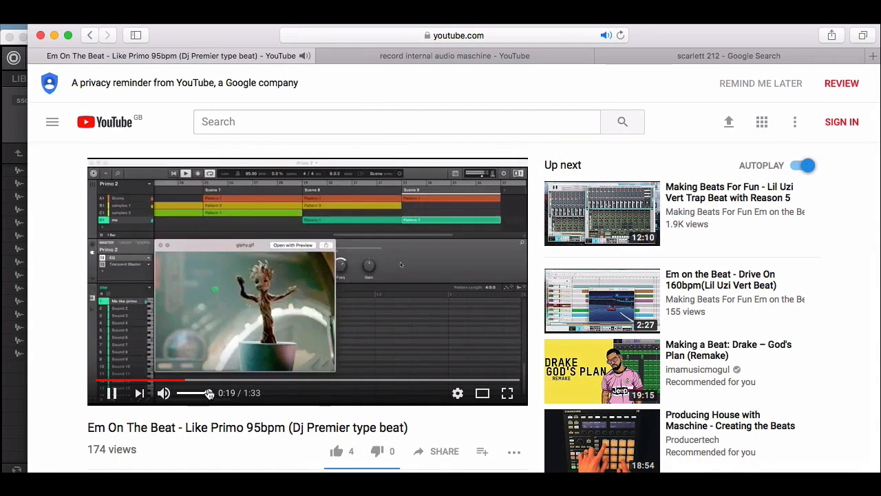
pyautogui.moveTo(208, 393); pyautogui.dragTo(192, 393)
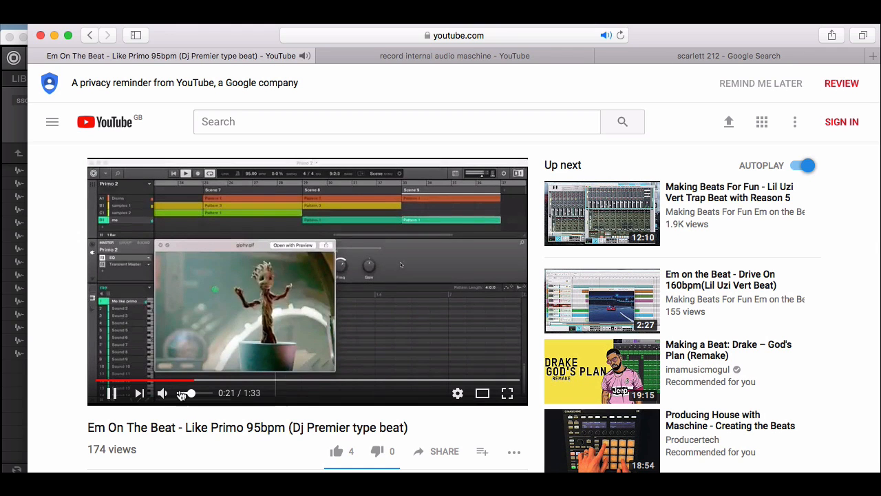
pyautogui.click(111, 392)
pyautogui.click(54, 36)
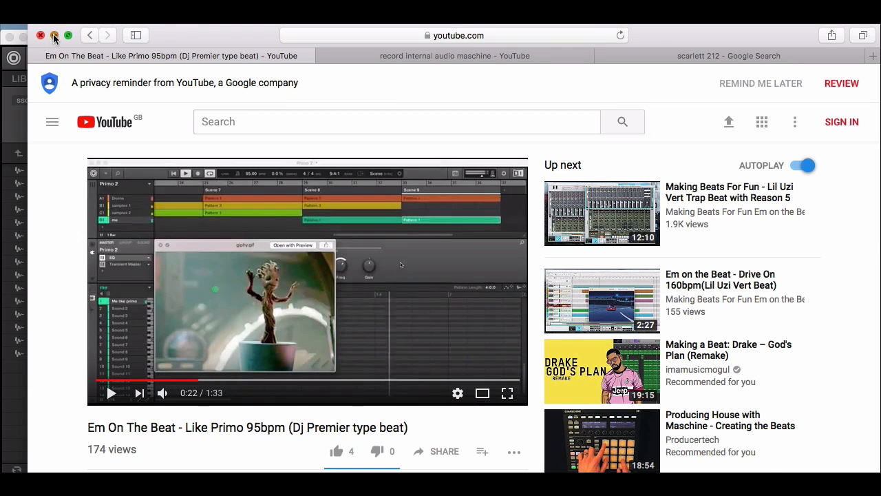
# Set the audio interface device to Soundflower (2ch) in the Maschine 2 preferences
pyautogui.click(51, 15)
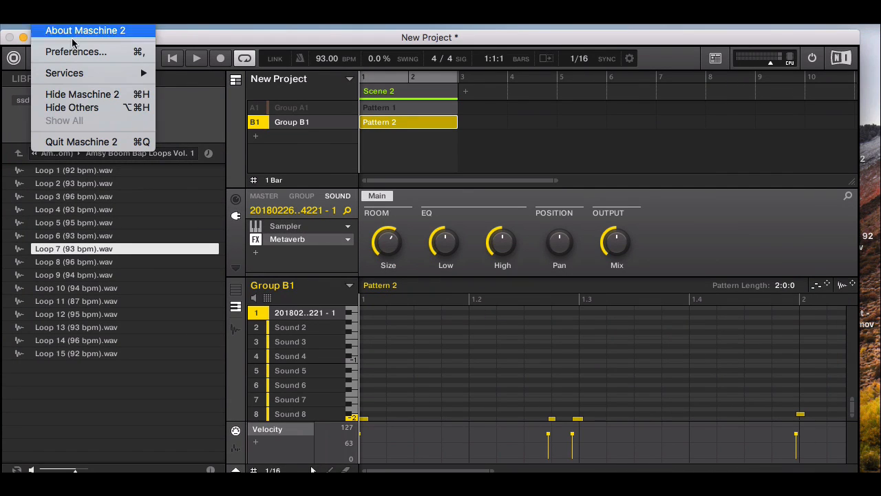
pyautogui.click(75, 51)
pyautogui.click(287, 102)
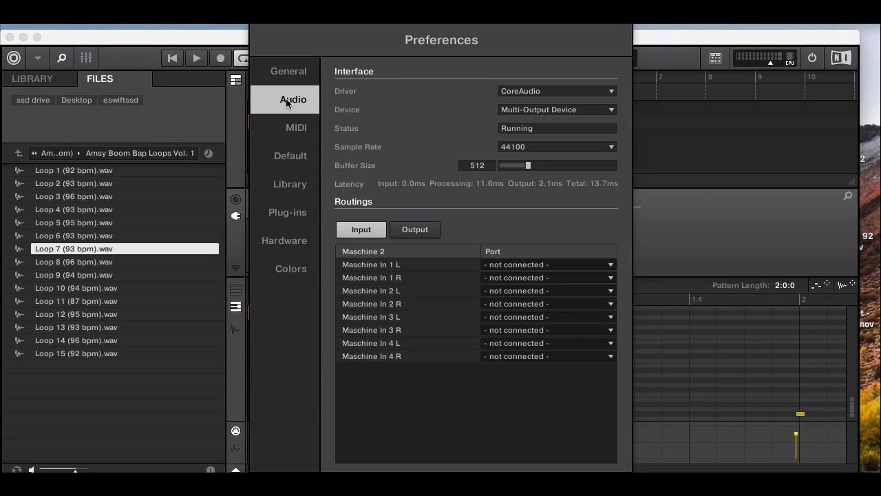
pyautogui.click(541, 112)
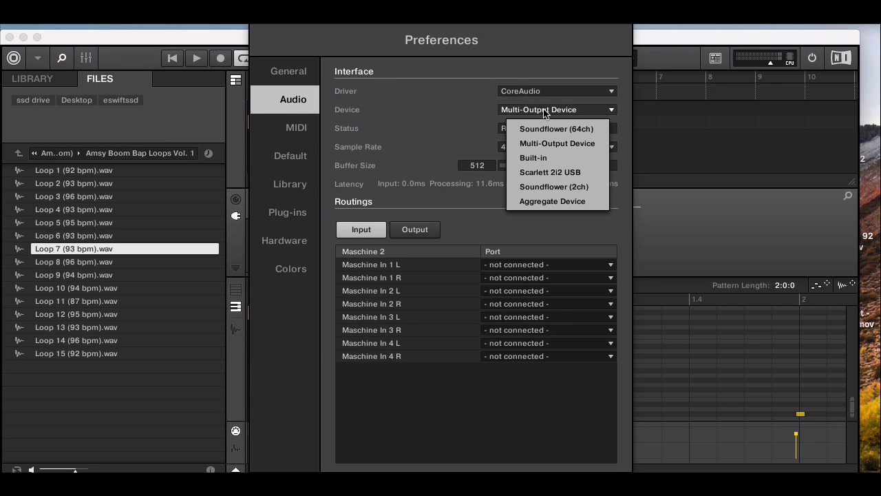
pyautogui.click(566, 186)
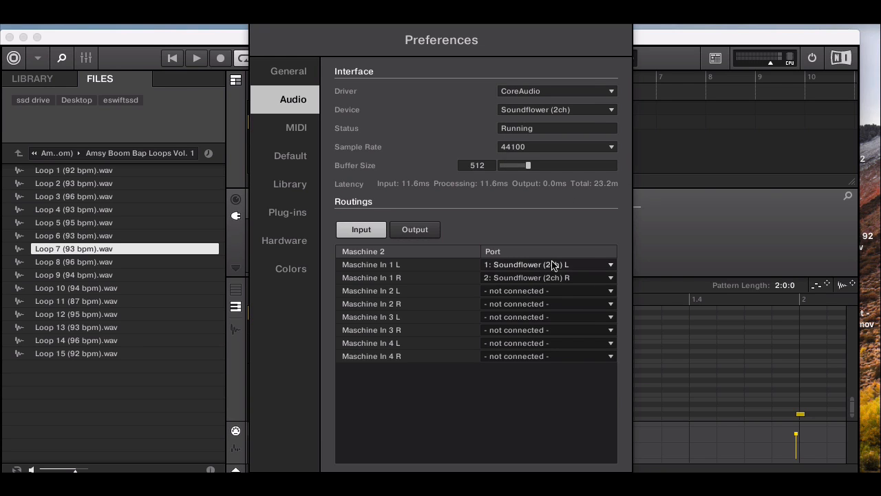
pyautogui.click(590, 479)
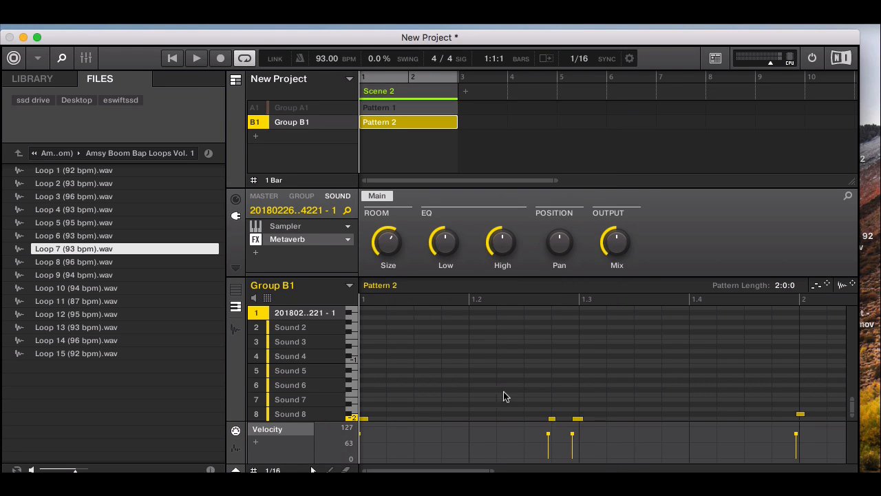
# Add a new Group C1 and open the sample recording page for its Sound 1
pyautogui.click(255, 138)
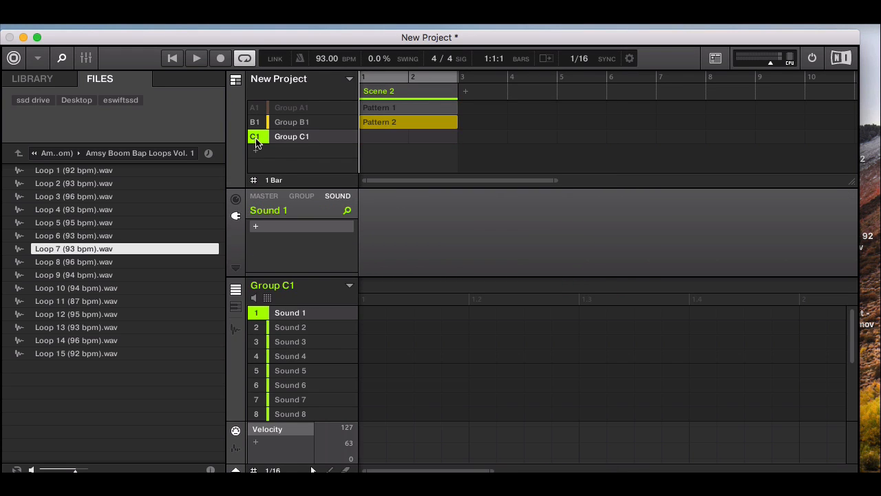
pyautogui.click(234, 331)
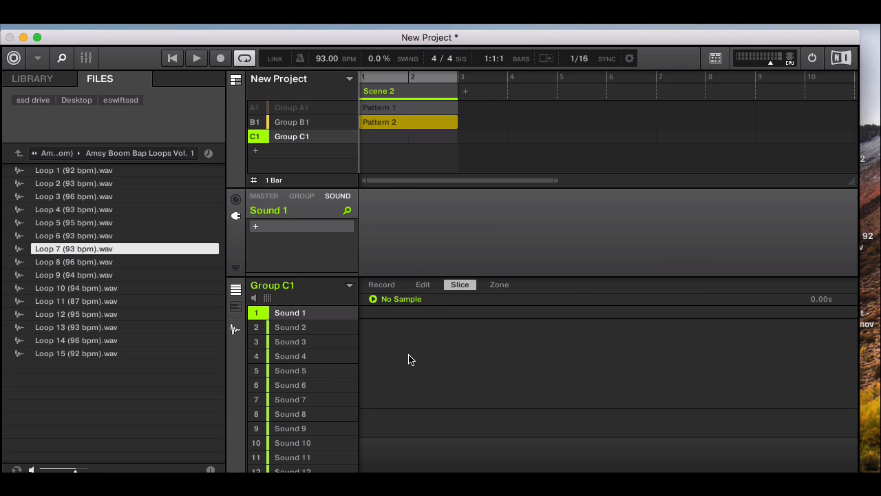
pyautogui.click(382, 286)
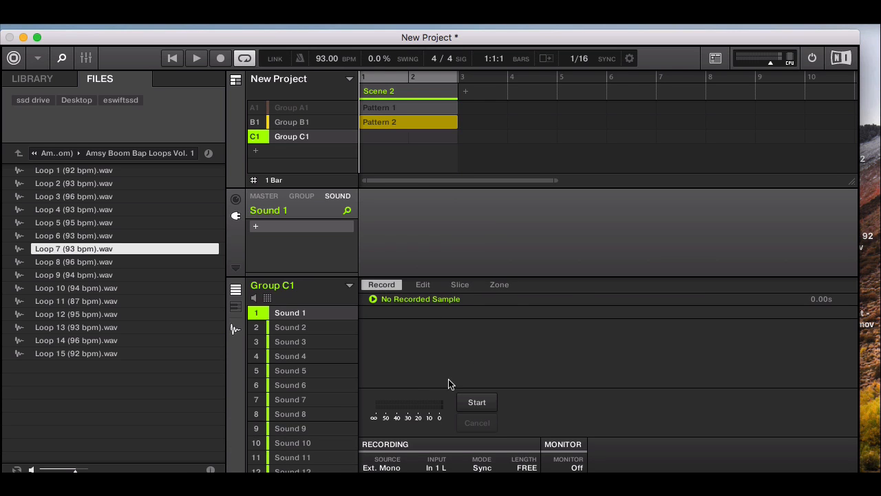
# Resume the YouTube video in Safari, return to Maschine 2, and set the recording source to external stereo
pyautogui.click(193, 471)
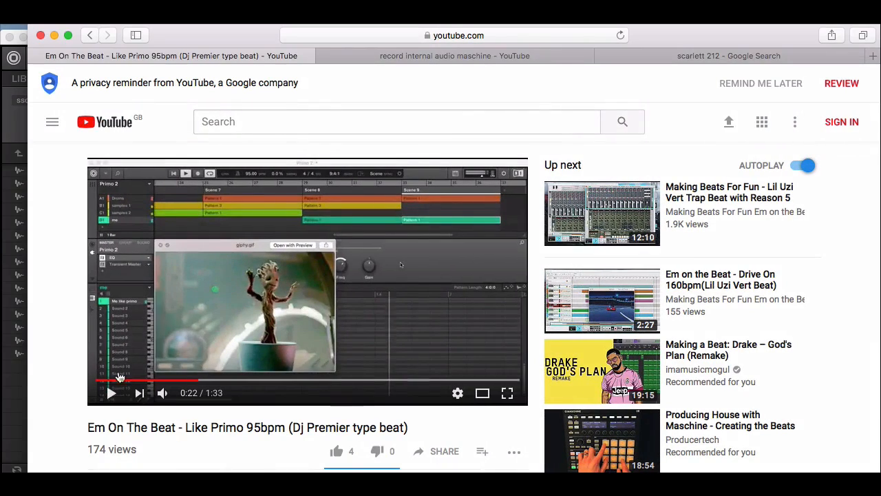
pyautogui.click(55, 37)
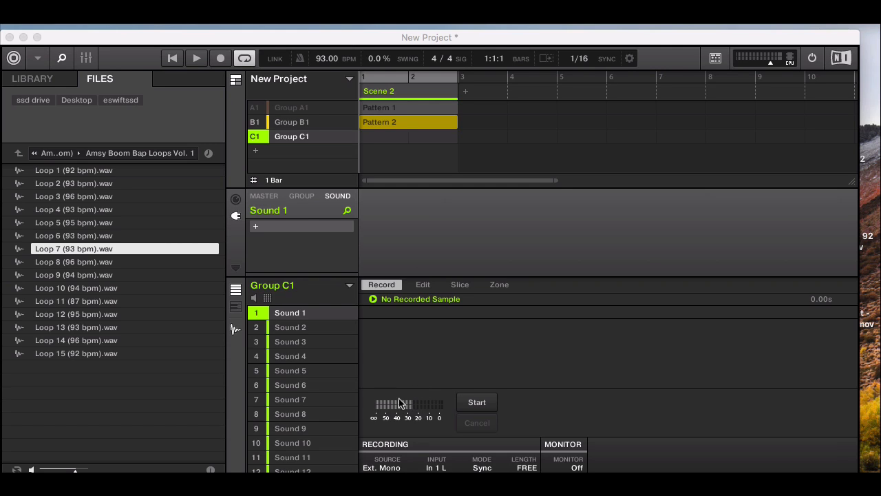
pyautogui.click(383, 468)
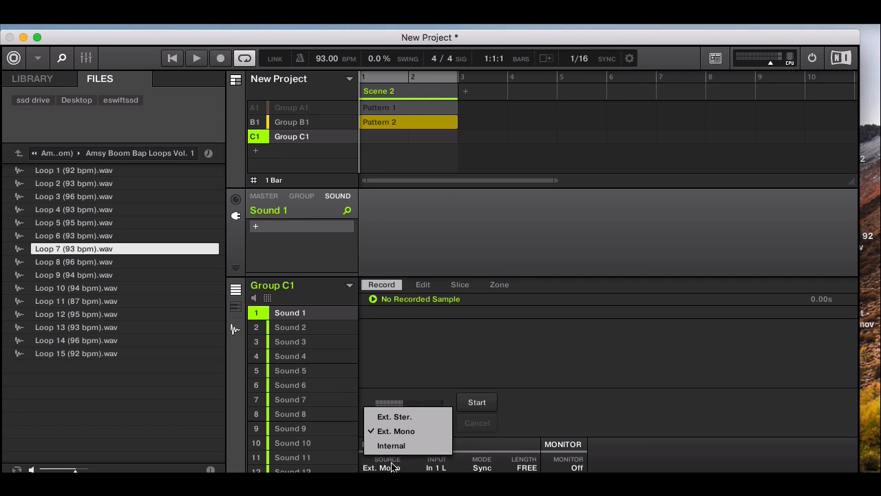
pyautogui.click(396, 418)
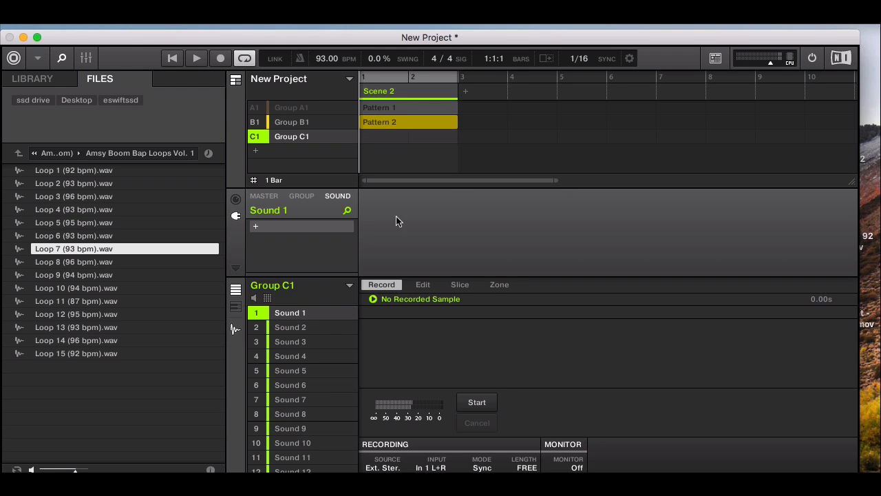
# Create a pattern for Group C1 and set its length to two bars
pyautogui.click(236, 327)
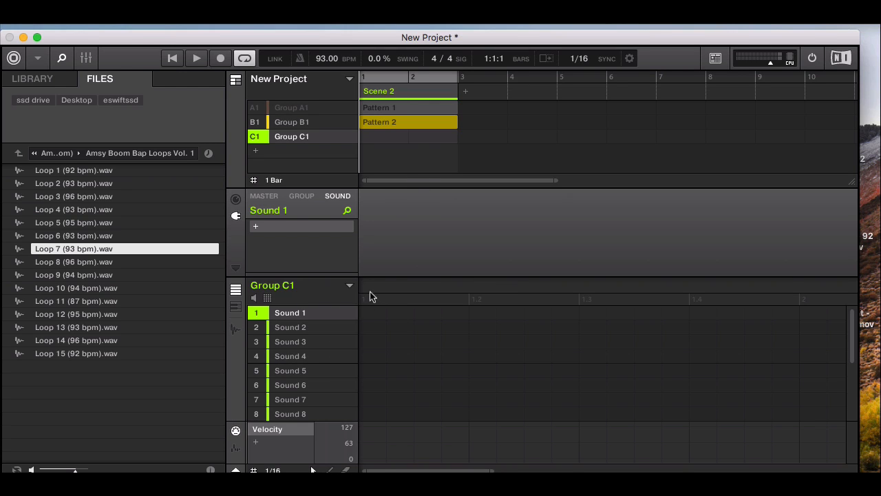
pyautogui.click(368, 313)
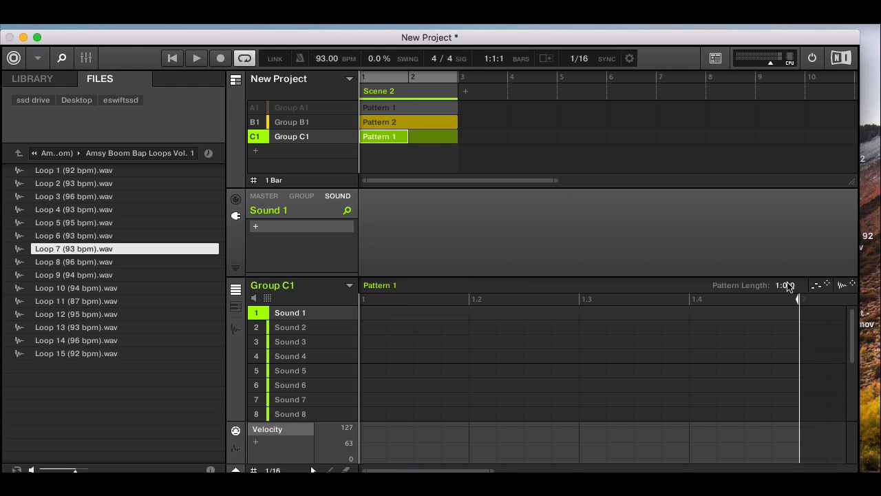
pyautogui.moveTo(786, 285); pyautogui.dragTo(786, 274)
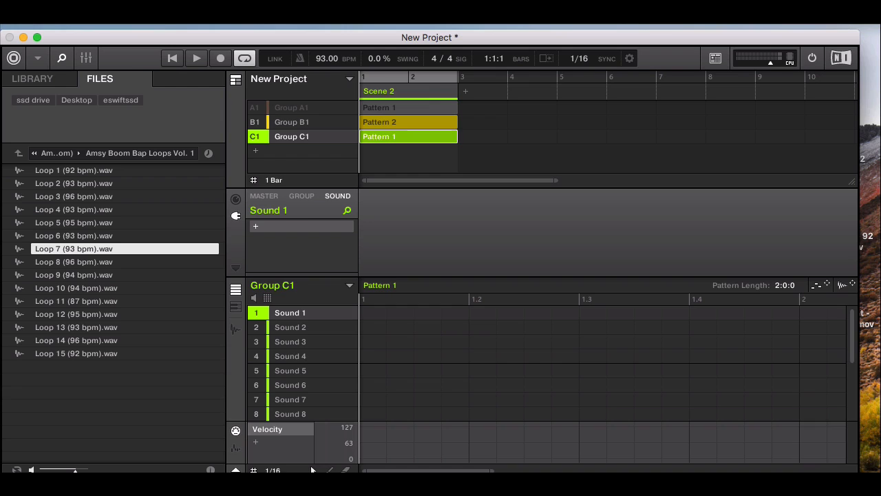
# Record two bars of the YouTube audio into Sound 1 of Group C1 in Sync mode
pyautogui.click(235, 329)
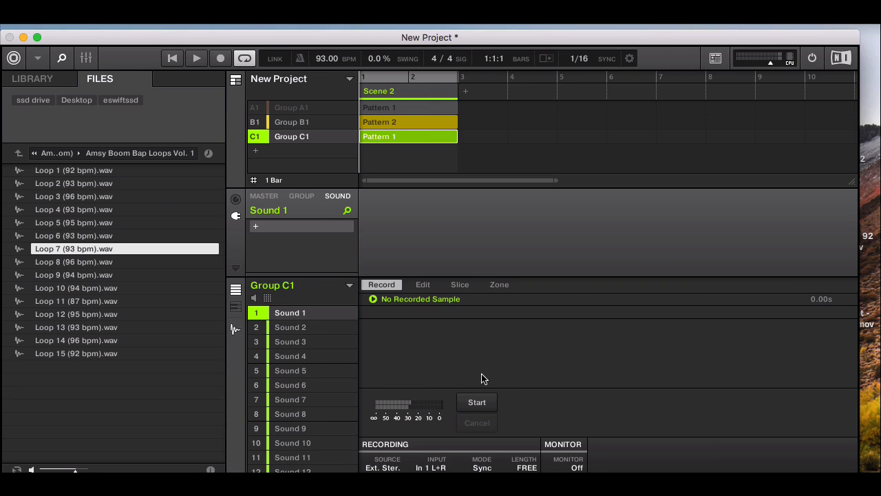
pyautogui.click(480, 403)
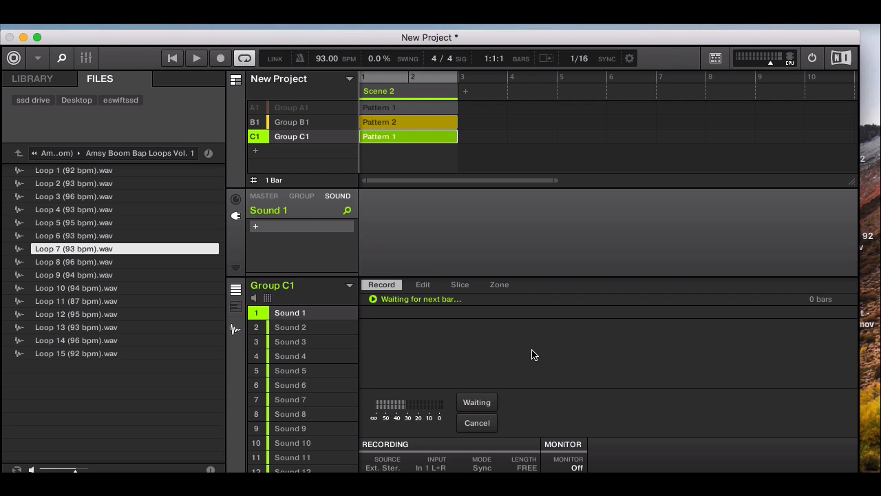
pyautogui.hotkey('ctrl', 'space')
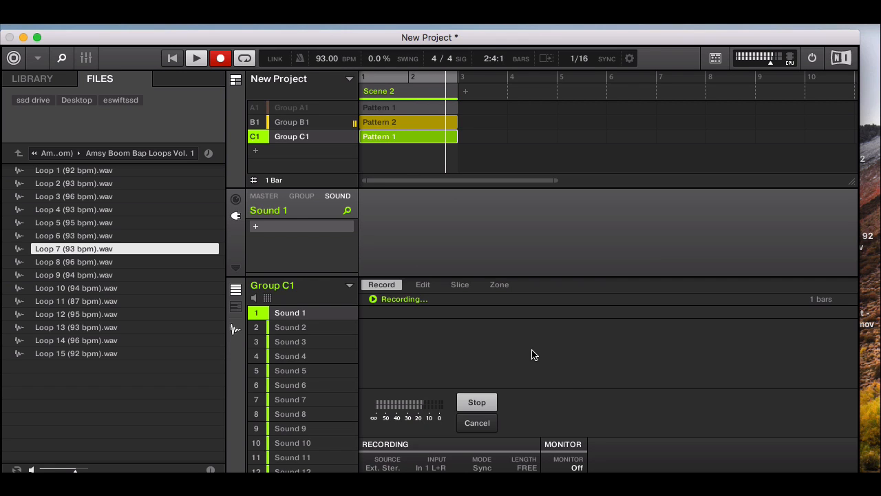
pyautogui.press('space')
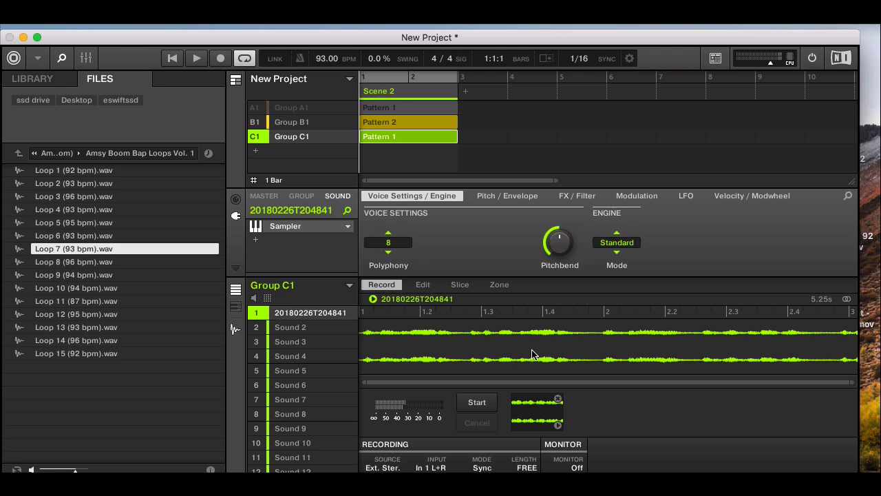
# Switch to Safari, pause the YouTube video, and minimize the browser to return to Maschine 2
pyautogui.click(181, 460)
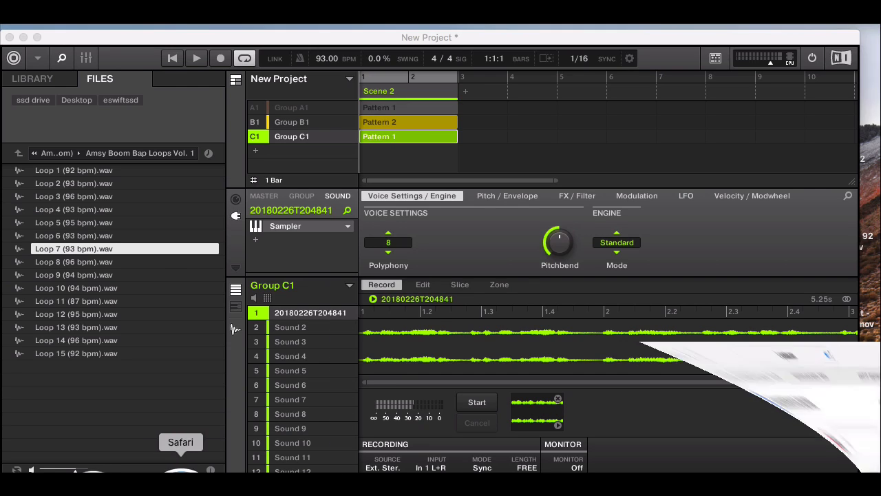
pyautogui.click(113, 394)
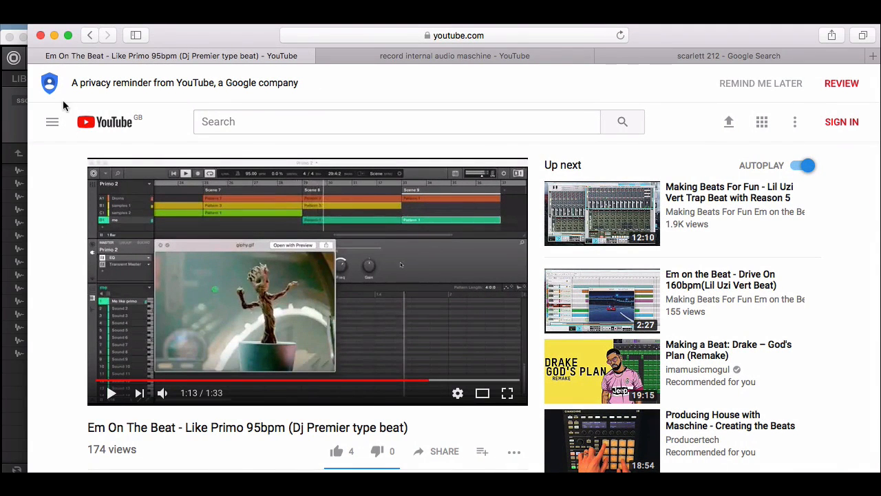
pyautogui.click(54, 35)
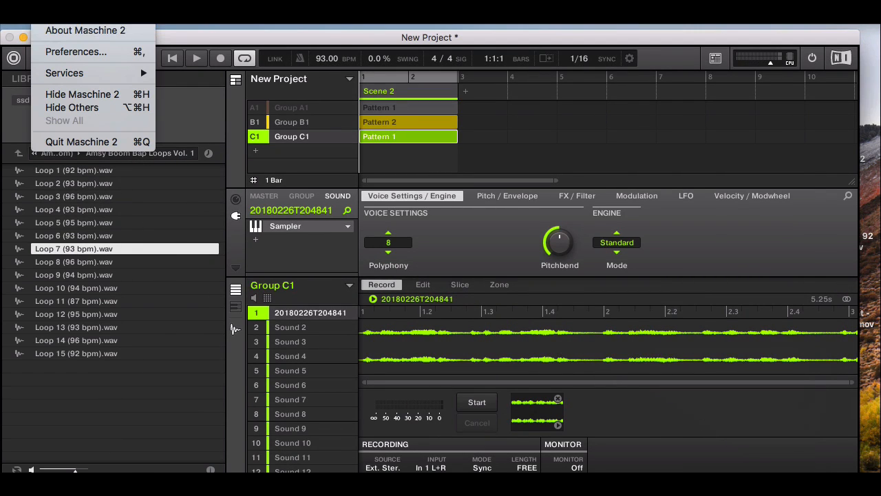
# Set the audio interface device to Multi-Output Device in the Maschine 2 preferences
pyautogui.click(76, 52)
pyautogui.click(293, 101)
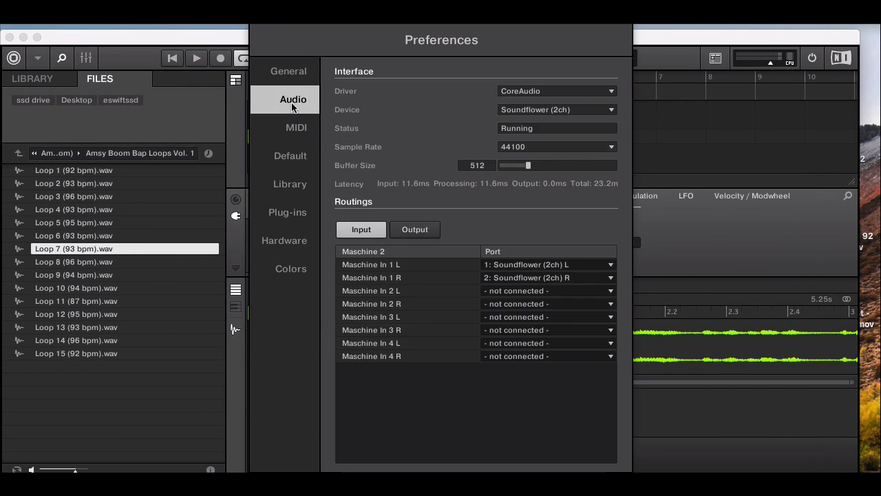
pyautogui.click(611, 111)
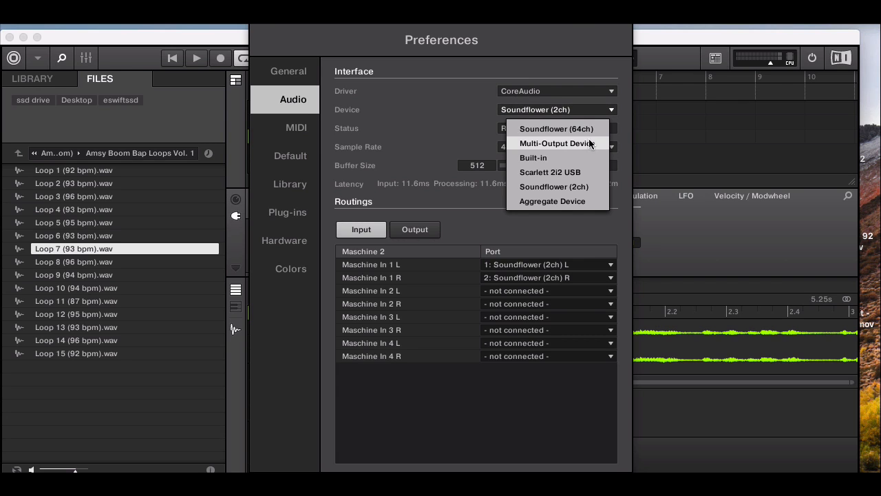
pyautogui.press('Escape')
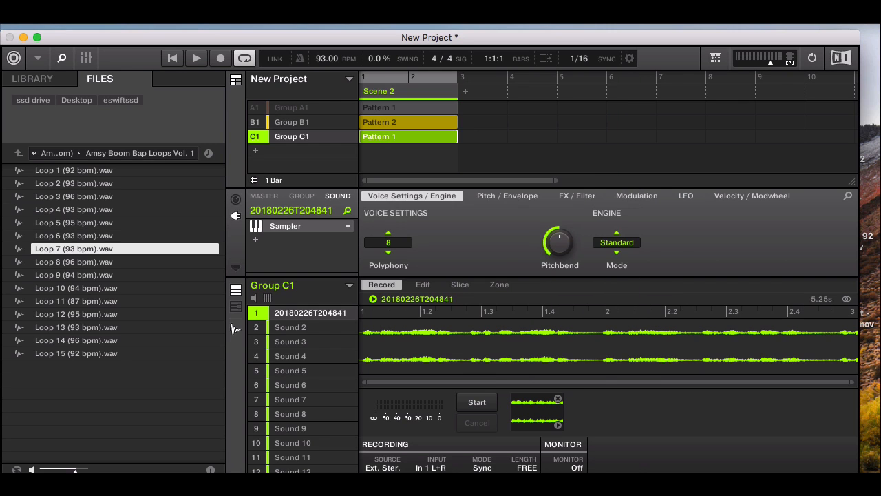
# Preview and normalize the recorded sample in Sound 1 of Group C1, and set the sampler's polyphony to 1
pyautogui.click(372, 298)
pyautogui.click(423, 286)
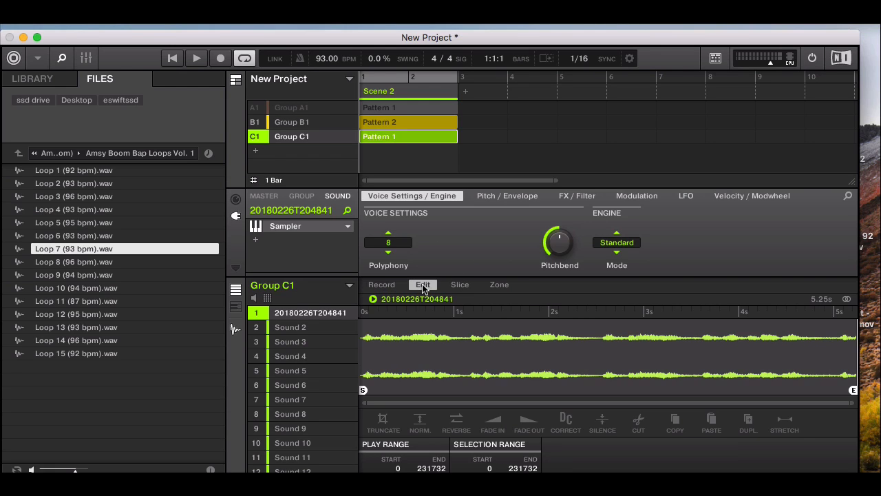
pyautogui.click(420, 423)
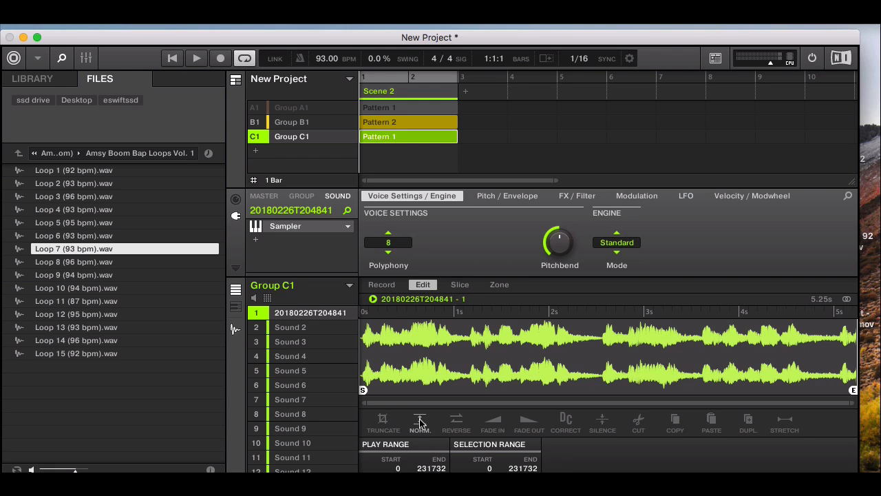
pyautogui.click(373, 300)
pyautogui.click(388, 234)
# Apply the Group C1 sample from the slicer in Manual mode with pattern creation, and play it back with Group B1 muted
pyautogui.click(460, 285)
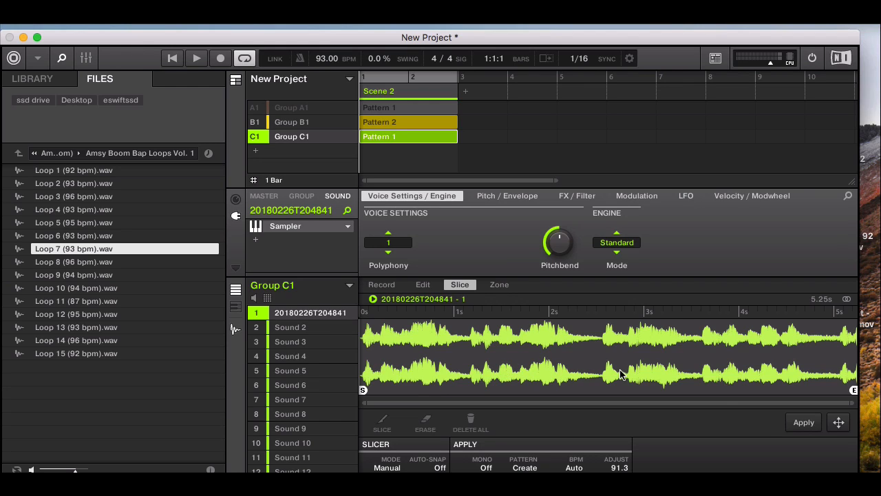
pyautogui.click(804, 423)
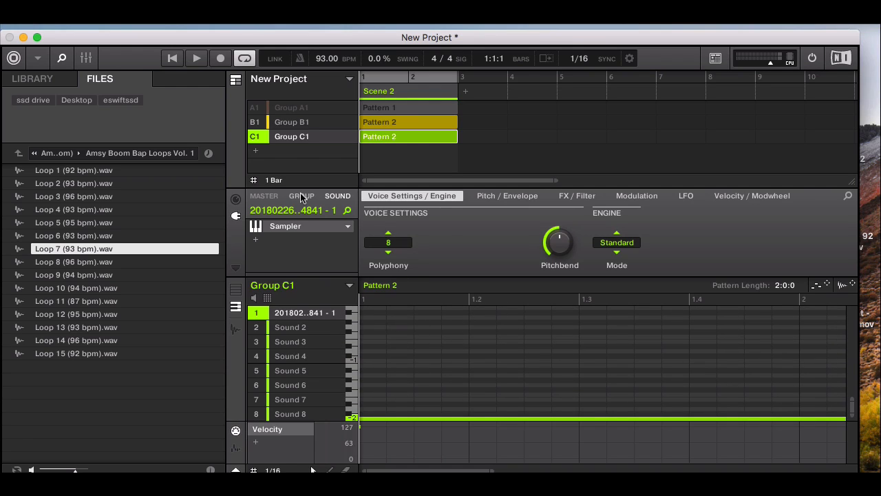
pyautogui.click(260, 123)
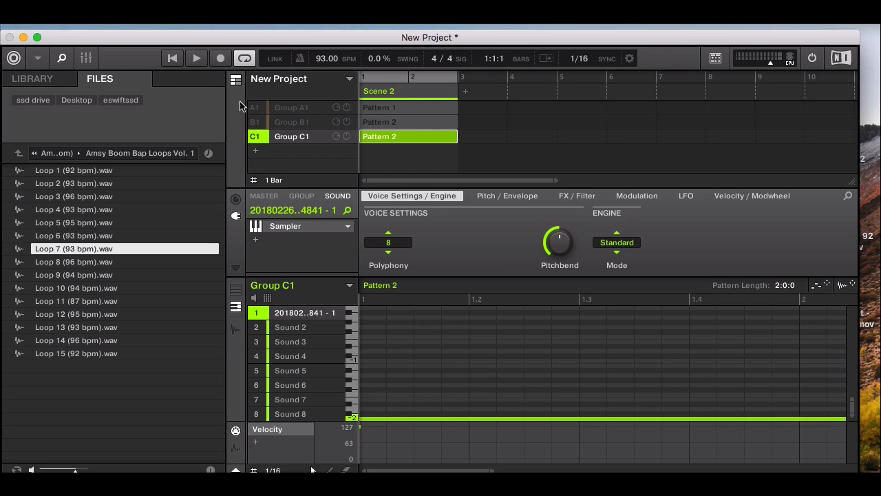
pyautogui.click(197, 59)
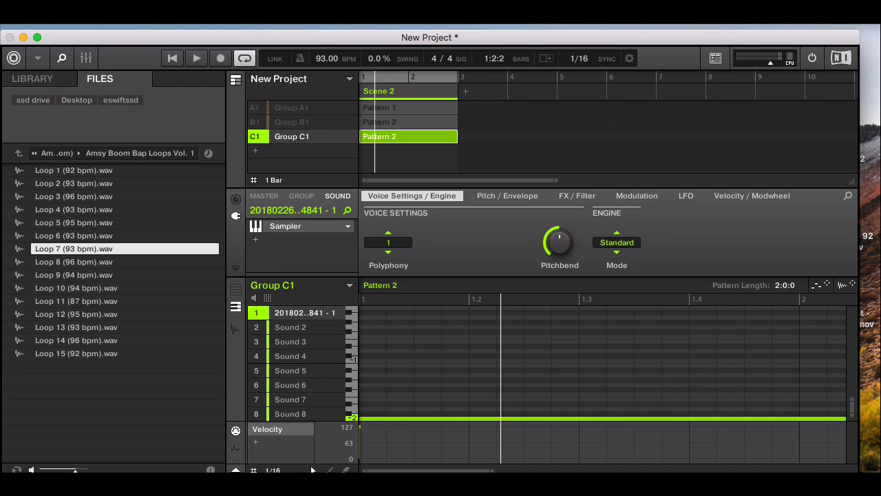
# Start a new project, discarding the changes to the current one, and show the arranger's timeline view
pyautogui.click(112, 14)
pyautogui.click(122, 31)
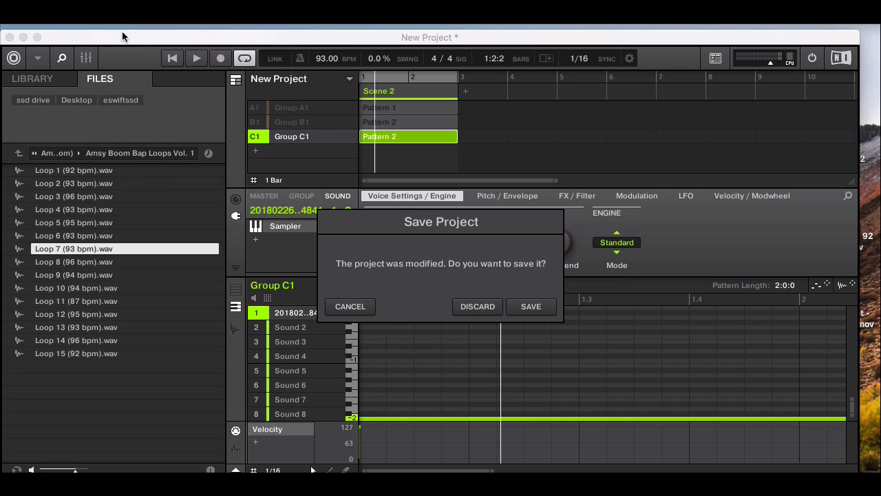
pyautogui.click(475, 307)
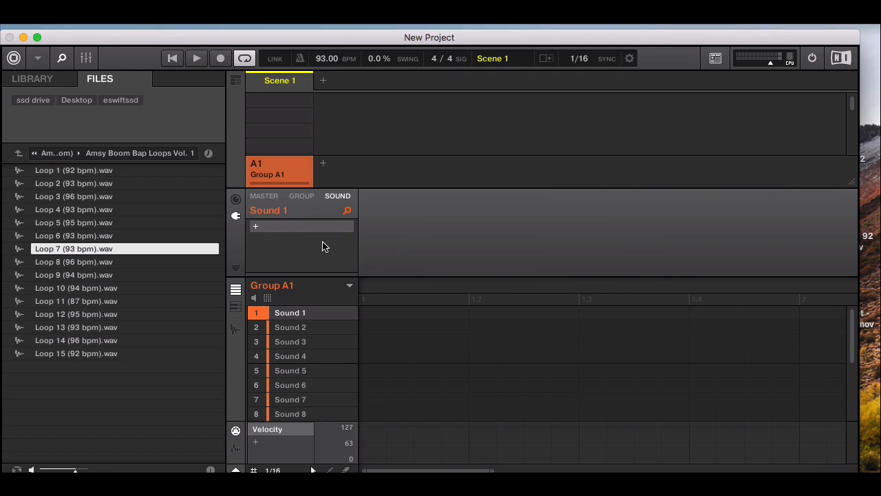
pyautogui.click(235, 83)
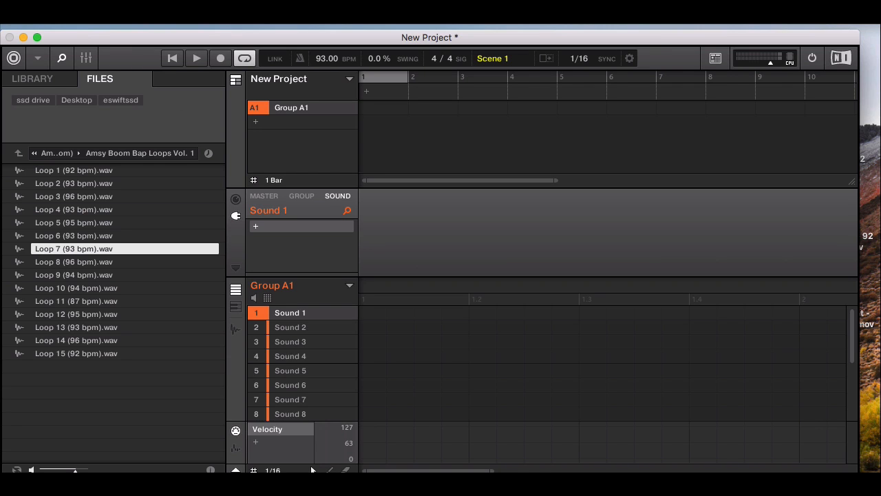
# Set the audio interface device to Soundflower (2ch) in the Maschine 2 preferences
pyautogui.click(51, 14)
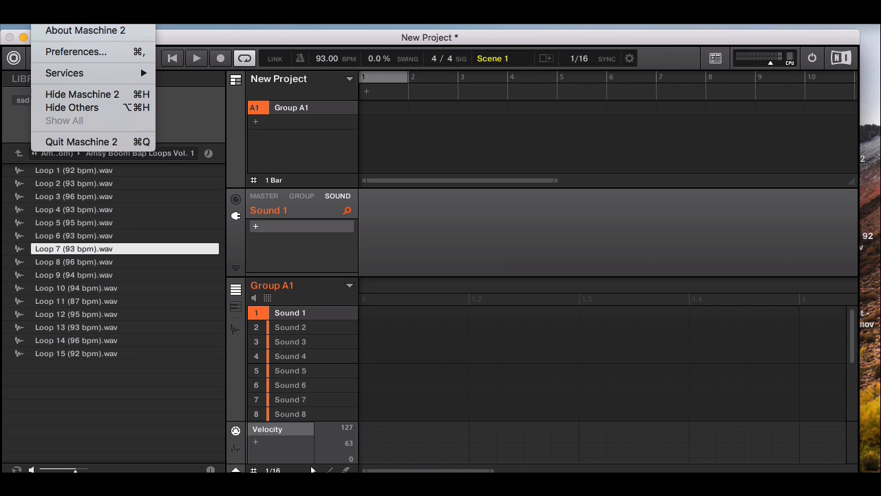
pyautogui.click(69, 51)
pyautogui.click(293, 105)
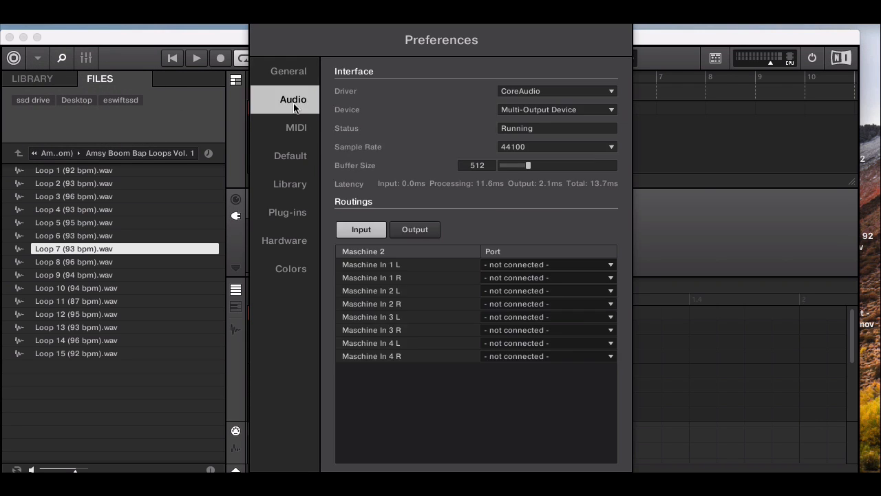
pyautogui.click(536, 110)
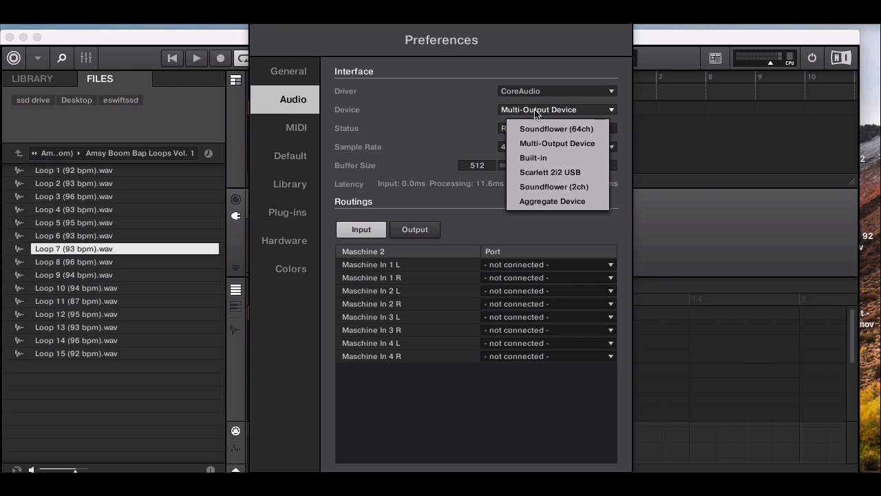
pyautogui.click(566, 186)
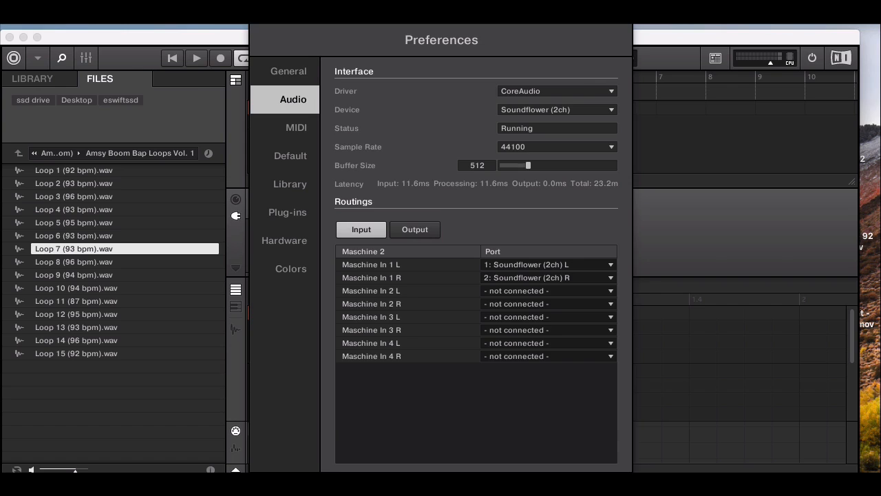
pyautogui.click(312, 477)
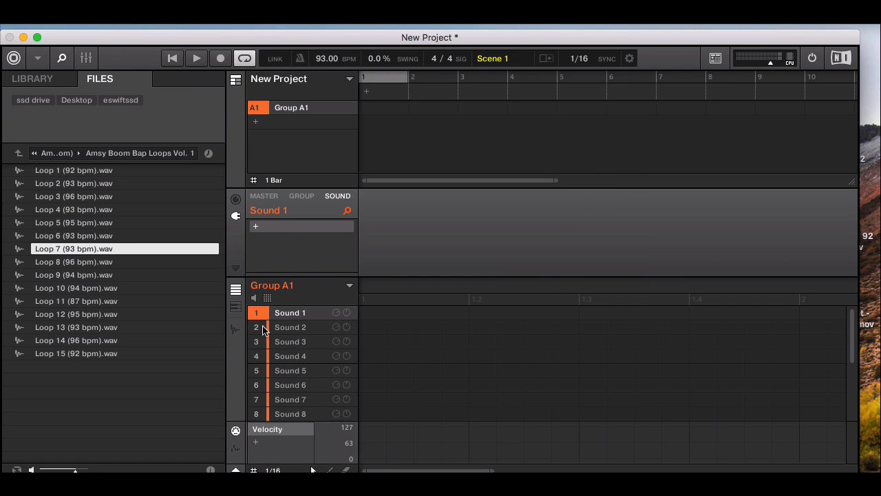
# Set the sample recording of Sound 1 in Group A1 to Detect mode with a threshold of about -4.2 dB
pyautogui.click(235, 331)
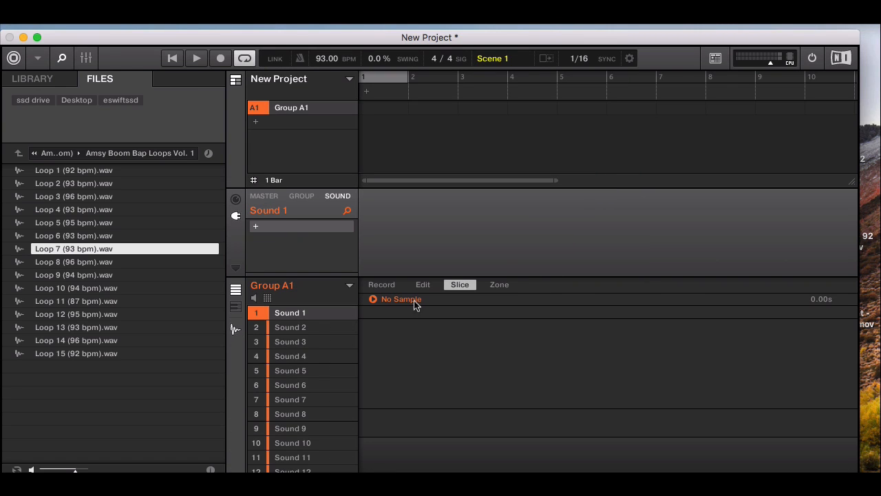
pyautogui.click(387, 283)
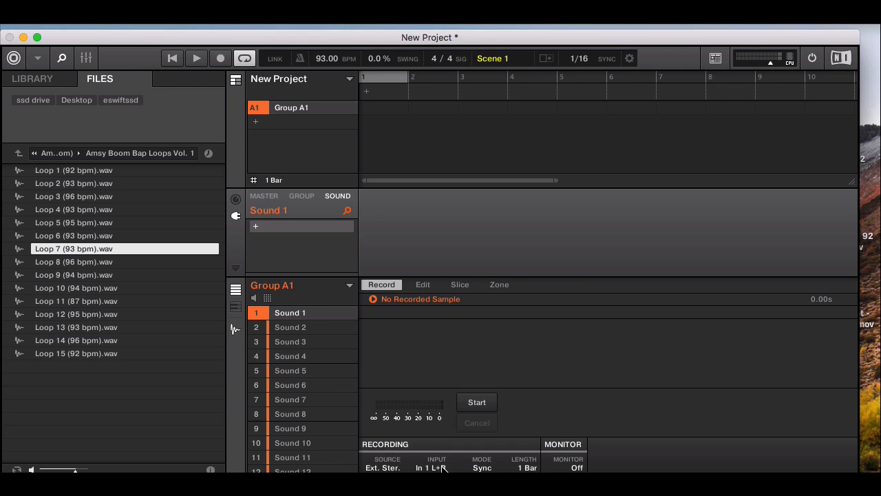
pyautogui.click(484, 468)
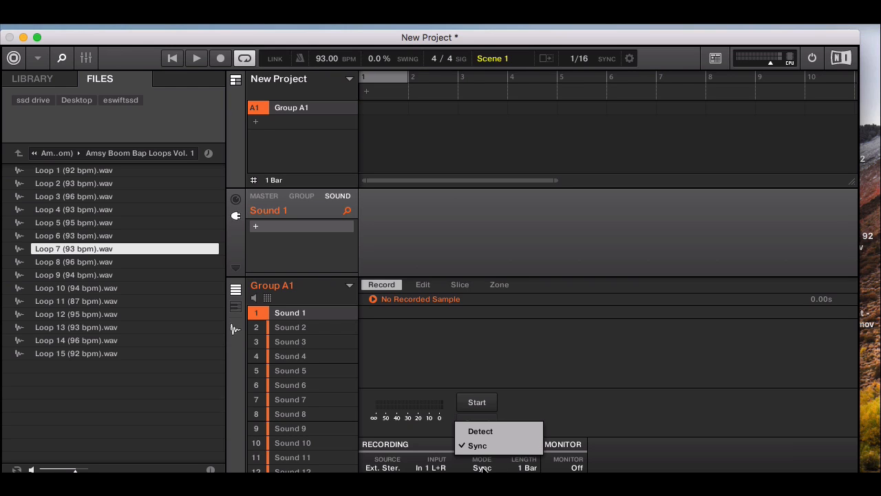
pyautogui.click(485, 431)
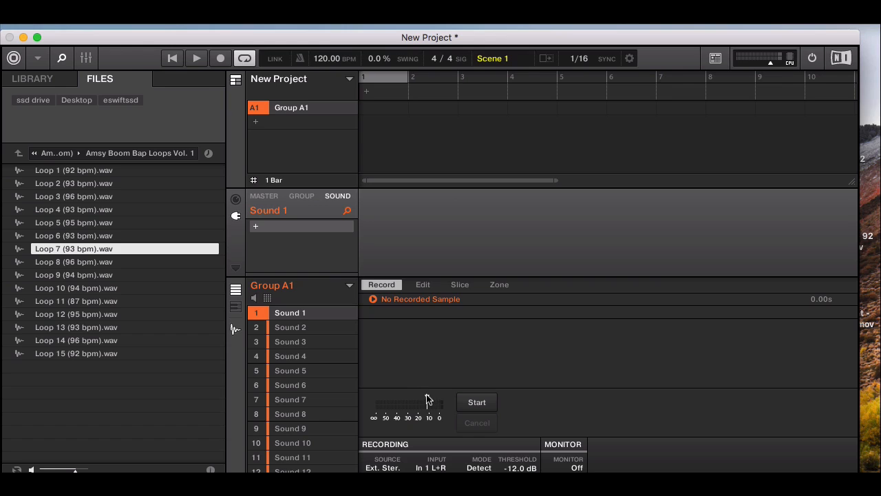
pyautogui.moveTo(427, 398); pyautogui.dragTo(430, 397)
pyautogui.moveTo(435, 399); pyautogui.dragTo(434, 399)
# Switch to Safari, resume the YouTube video, and minimize the browser to return to Maschine 2
pyautogui.click(171, 475)
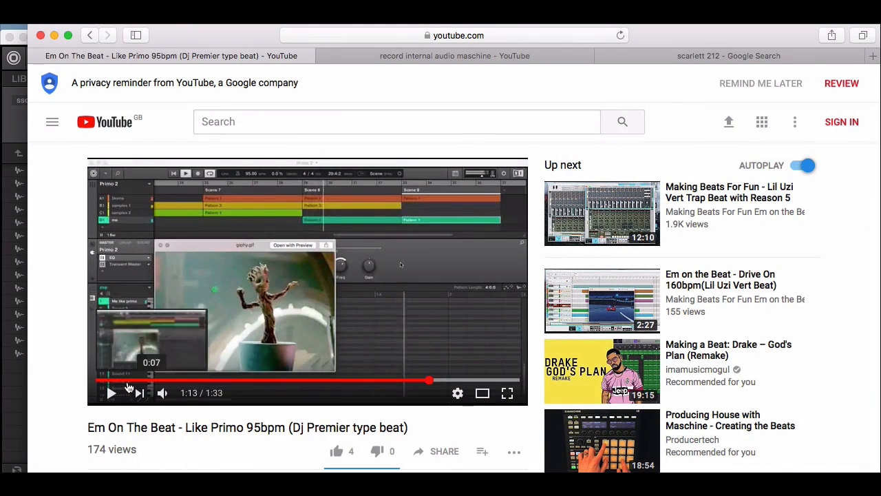
pyautogui.click(112, 394)
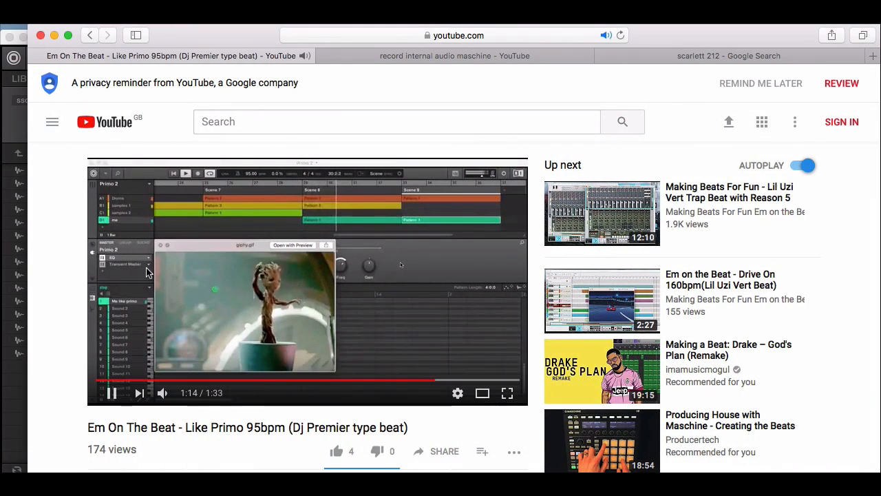
pyautogui.click(55, 35)
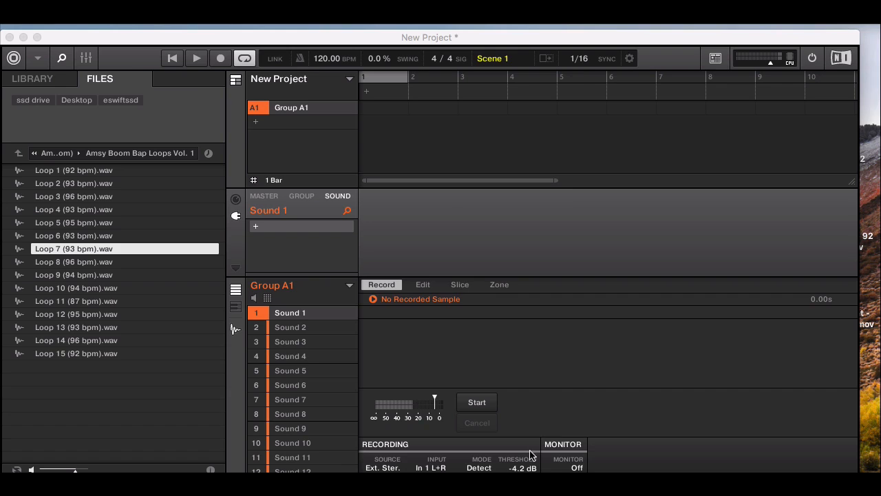
# Set the recording mode to Sync, and create a pattern for Group A1 with a length of four bars
pyautogui.click(482, 467)
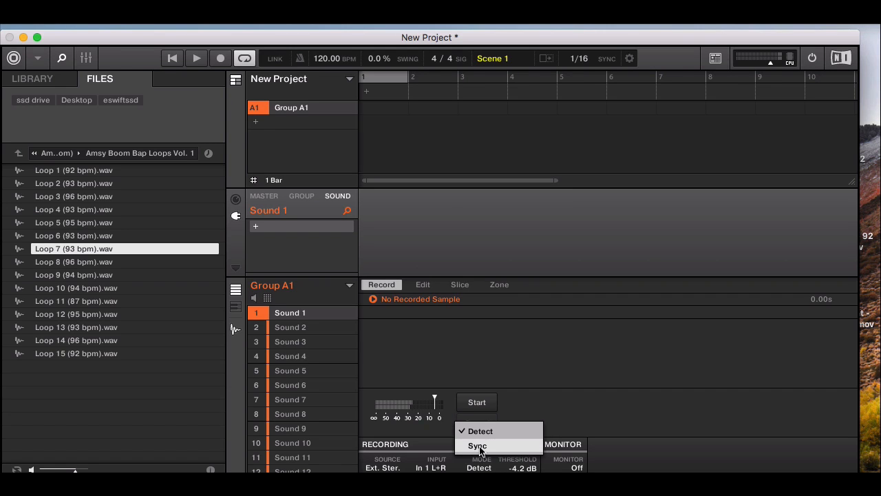
pyautogui.click(478, 446)
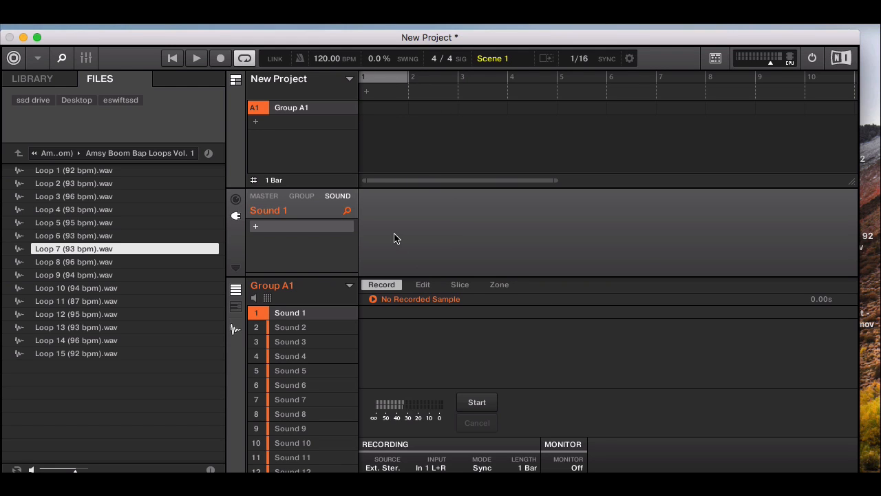
pyautogui.click(236, 331)
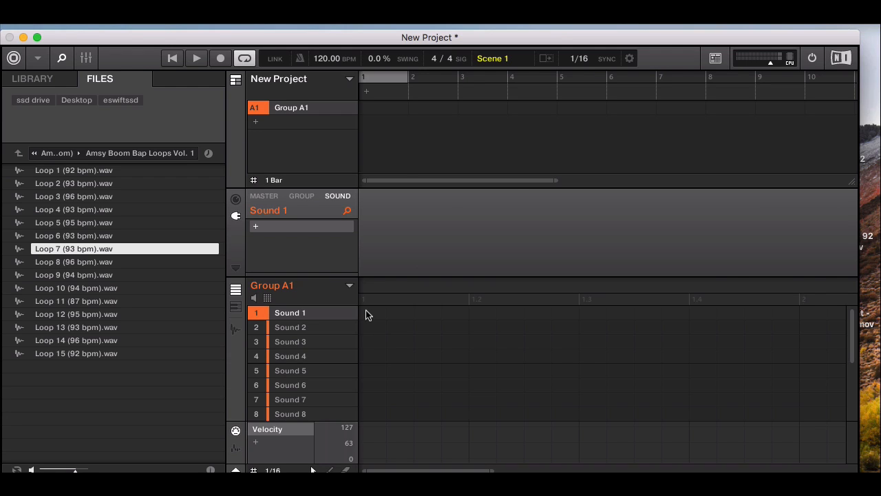
pyautogui.click(365, 314)
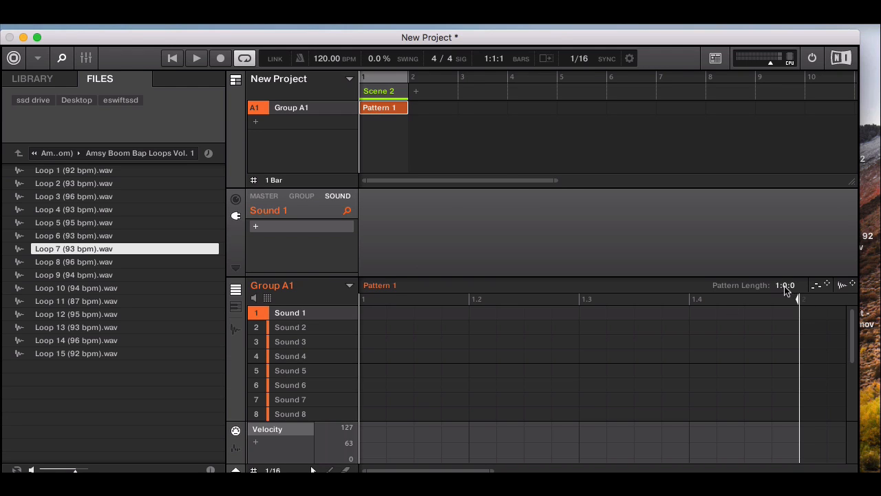
pyautogui.moveTo(784, 285); pyautogui.dragTo(784, 265)
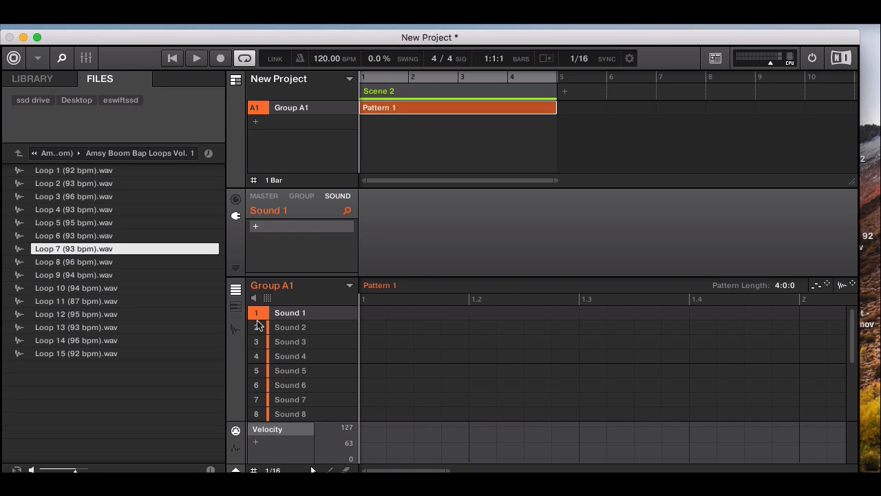
# Record one bar of the YouTube audio into Sound 1 of Group A1 in Sync mode, and stop the transport
pyautogui.click(235, 329)
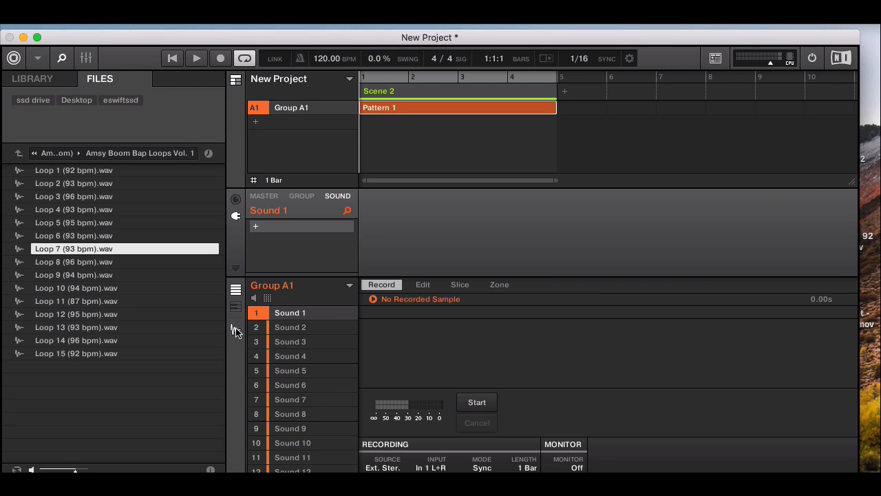
pyautogui.click(477, 402)
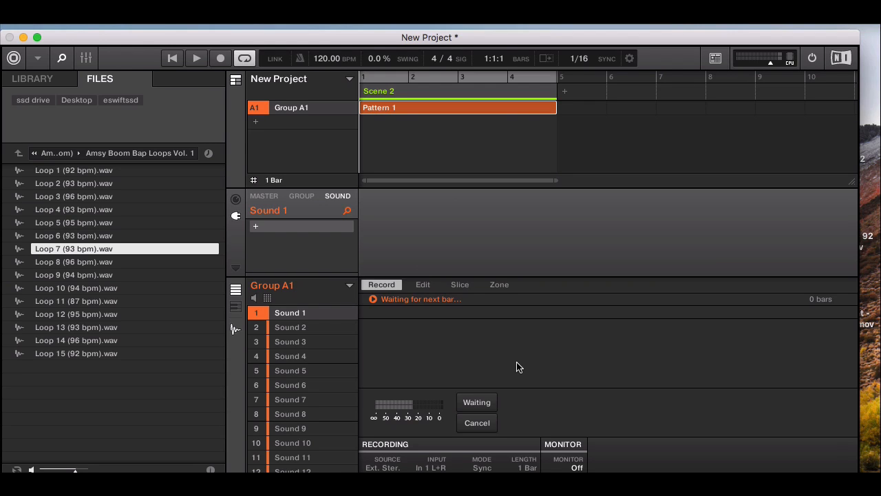
pyautogui.press('space')
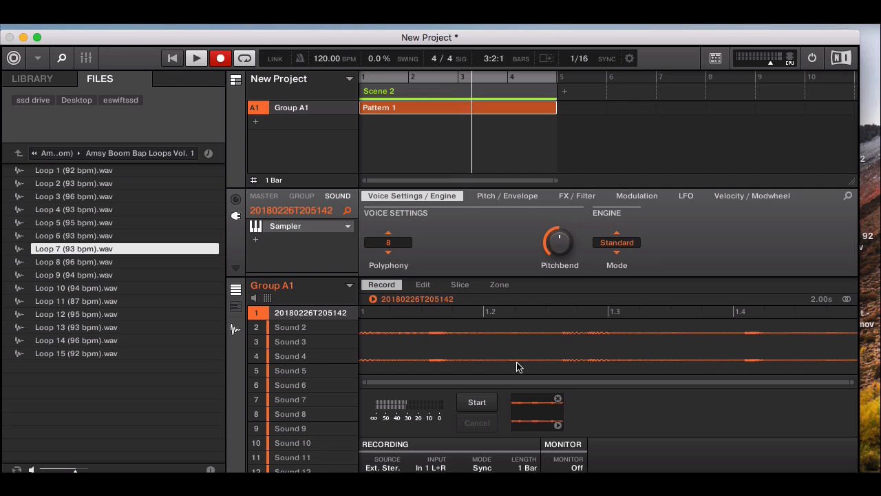
pyautogui.press('space')
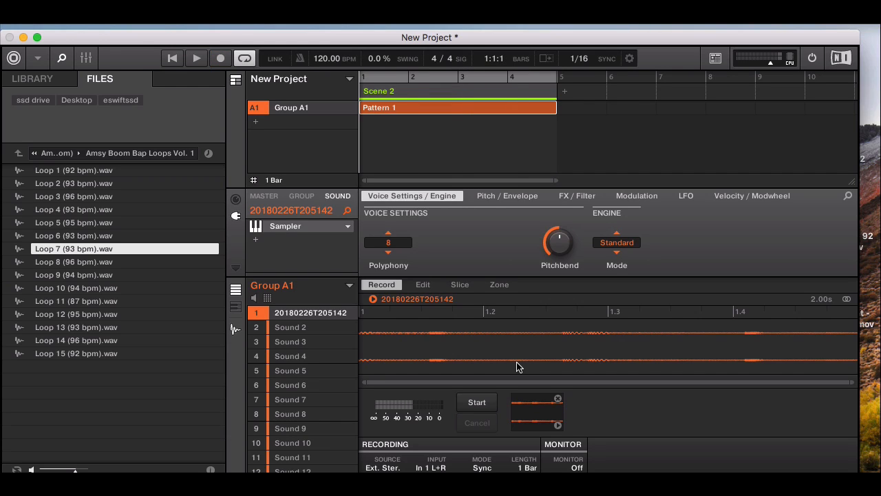
# Set the recording length for Sound 1 of Group A1 to FREE
pyautogui.click(528, 468)
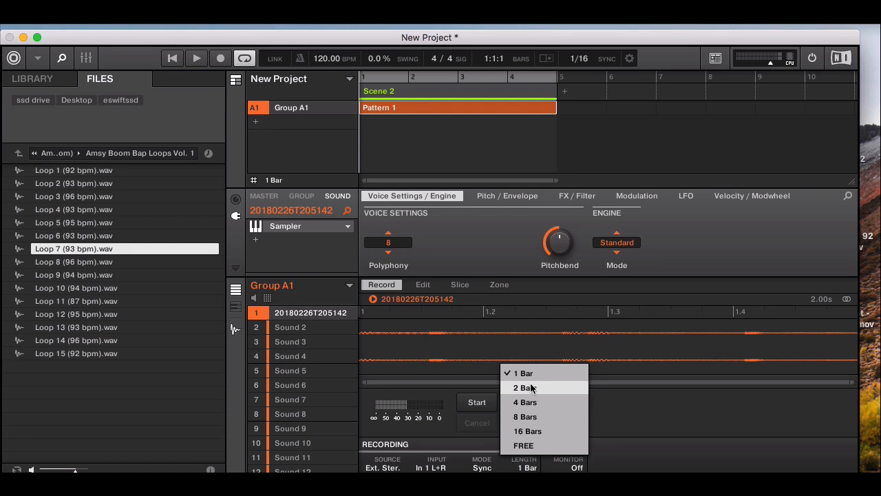
pyautogui.click(530, 446)
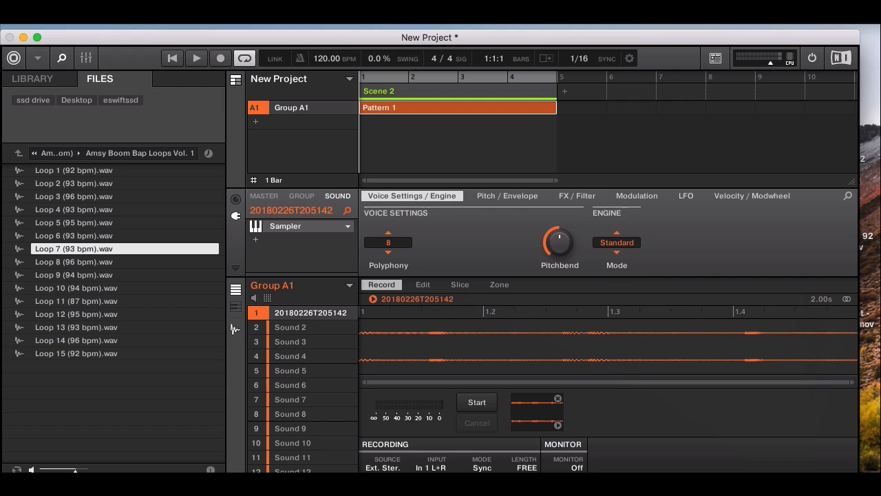
# Set the audio interface device to Multi-Output Device in the Maschine 2 audio preferences, and close the preferences
pyautogui.click(58, 17)
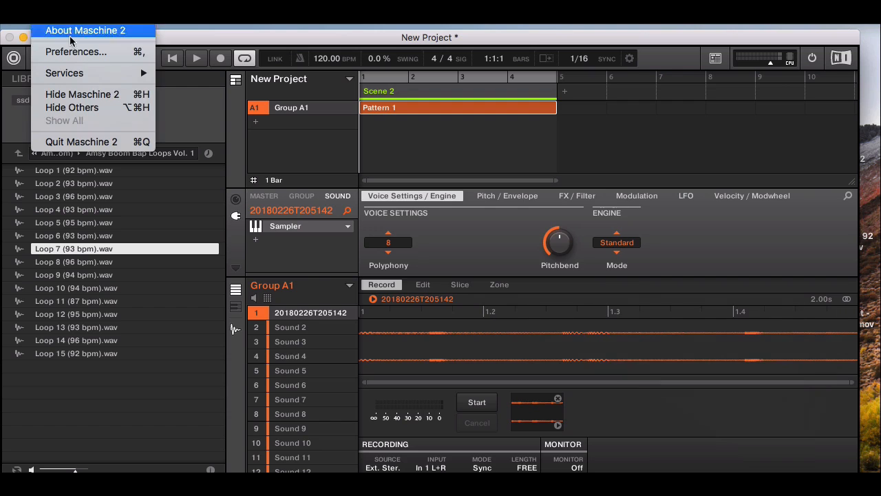
pyautogui.click(79, 51)
pyautogui.click(292, 100)
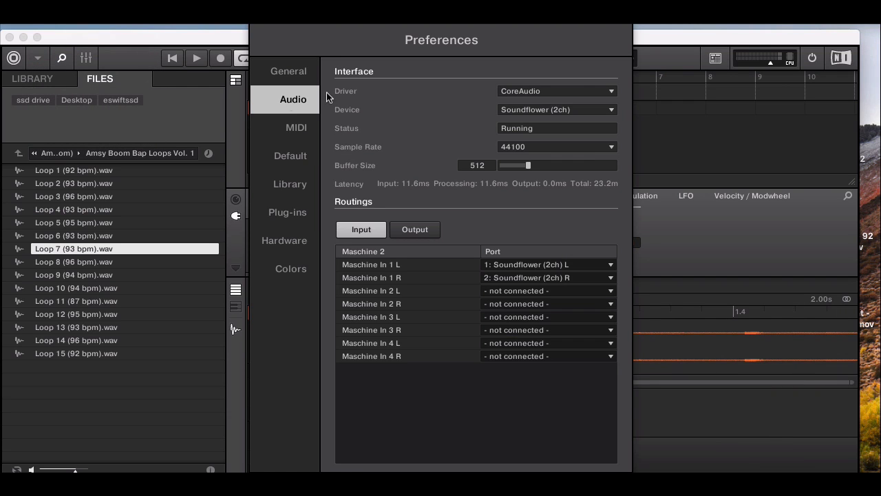
pyautogui.click(541, 110)
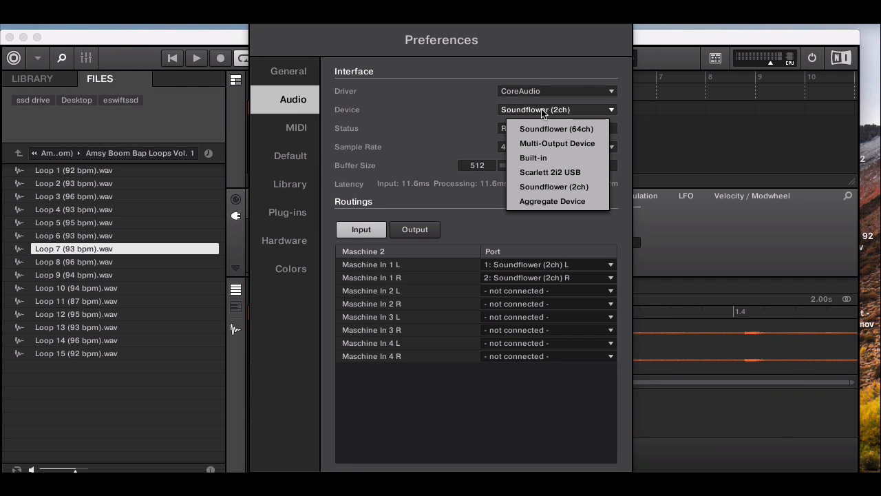
pyautogui.click(558, 144)
pyautogui.press('Escape')
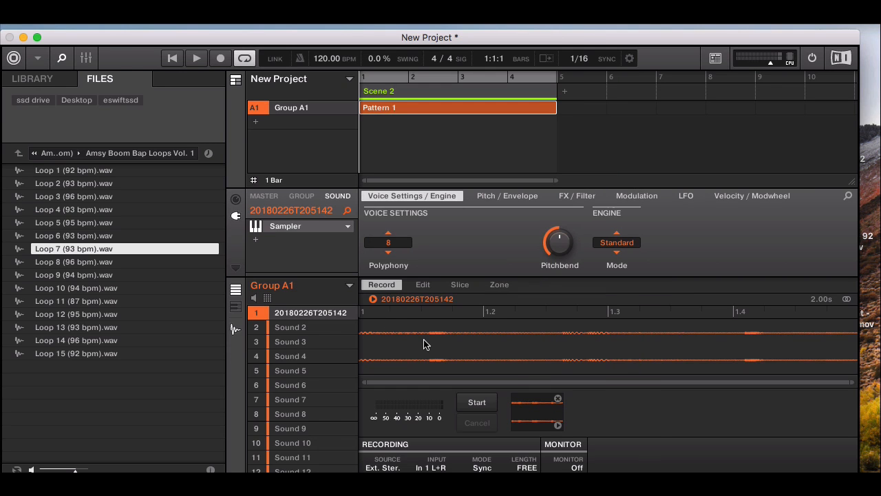
# Audition and normalize the recorded sample in Sound 1 of Group A1, and return to the recording view
pyautogui.click(373, 301)
pyautogui.click(423, 284)
pyautogui.click(419, 421)
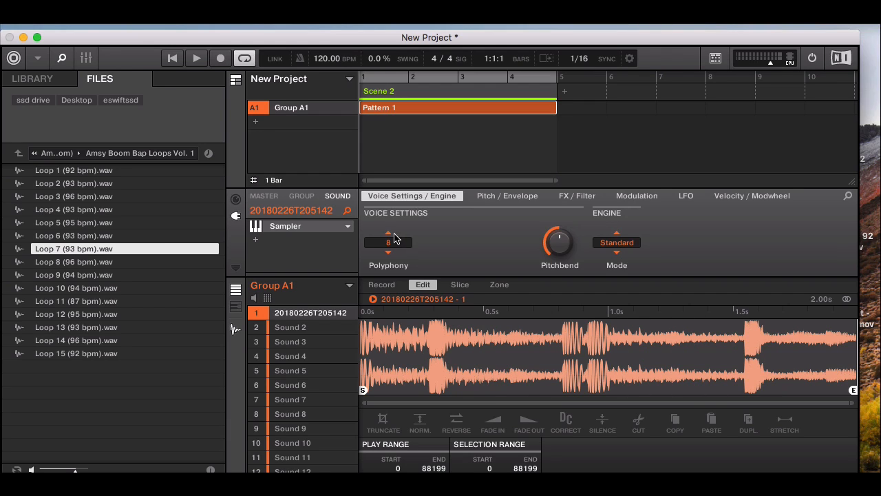
pyautogui.click(381, 285)
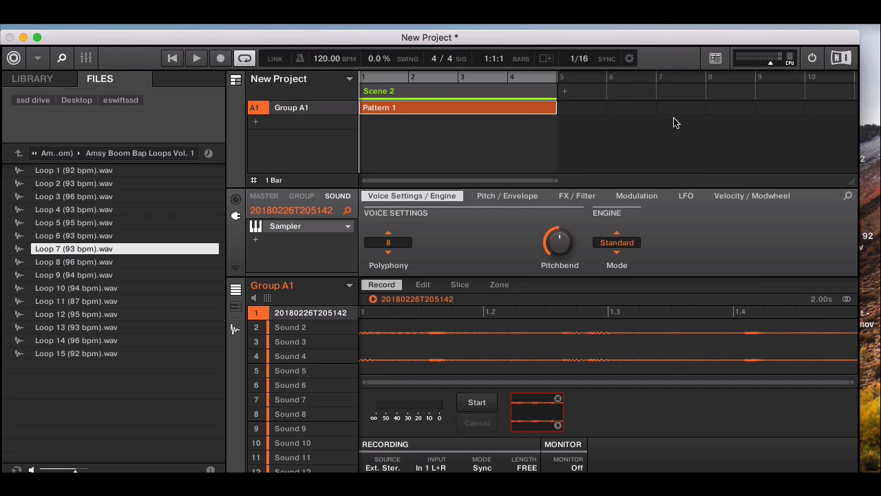
pyautogui.click(667, 17)
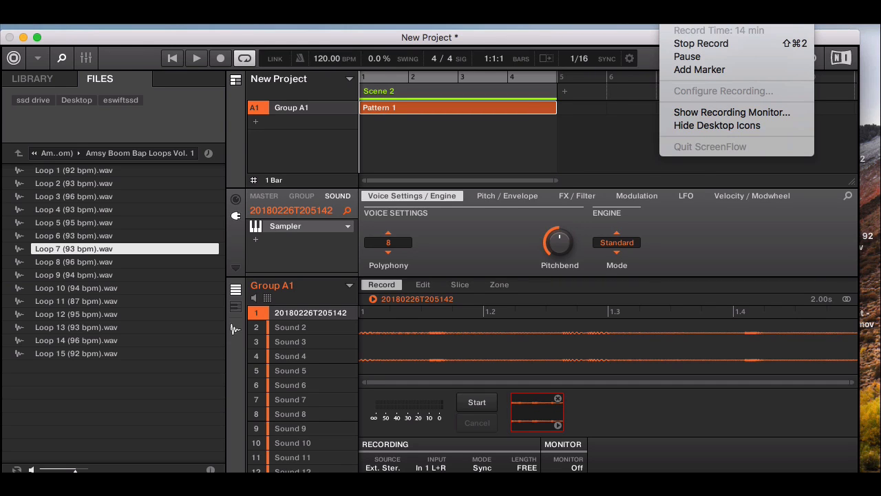